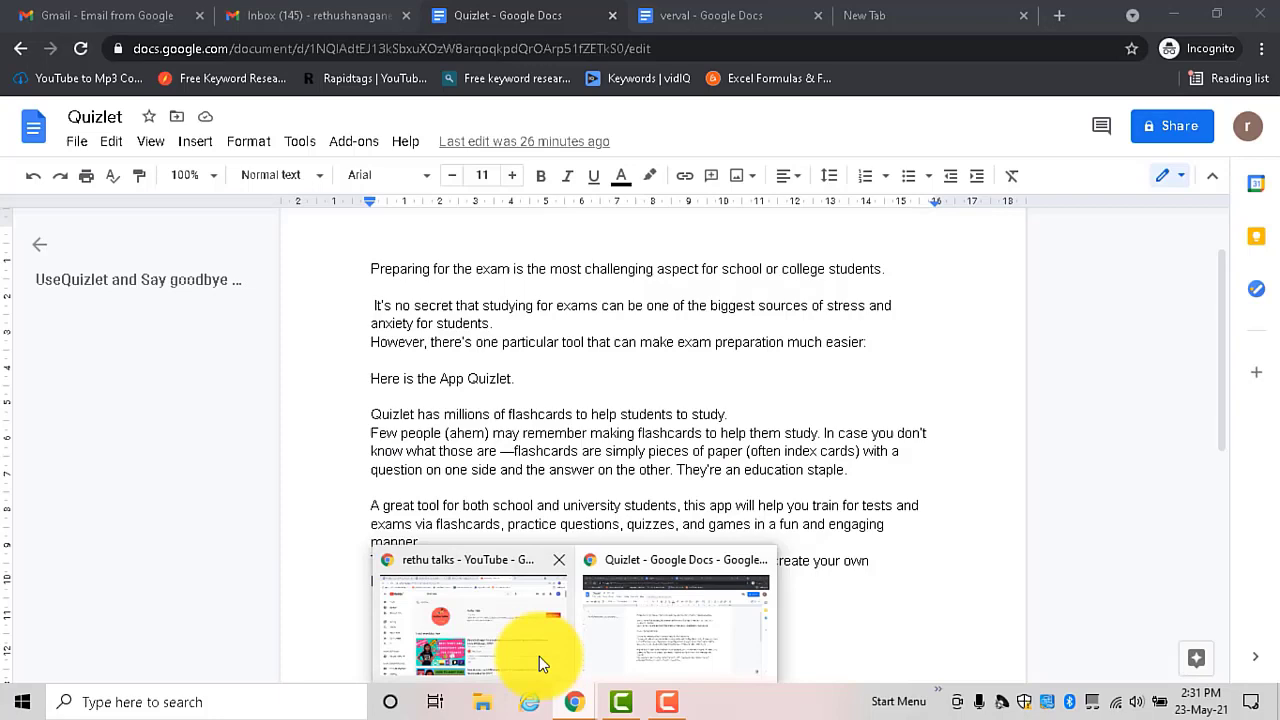
Subscribe to the top channel in the YouTube search results and open its notification bell options
{"action": "left_click", "coordinate": [539, 656]}
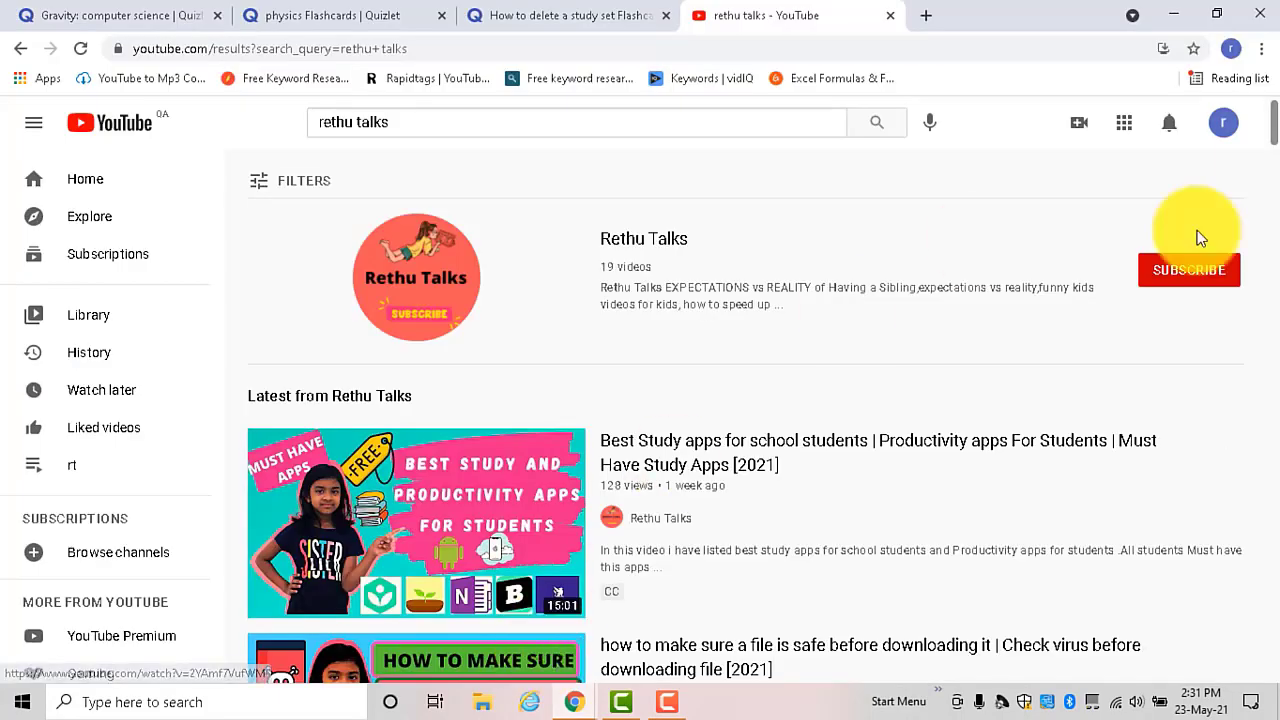
{"action": "left_click", "coordinate": [1182, 285]}
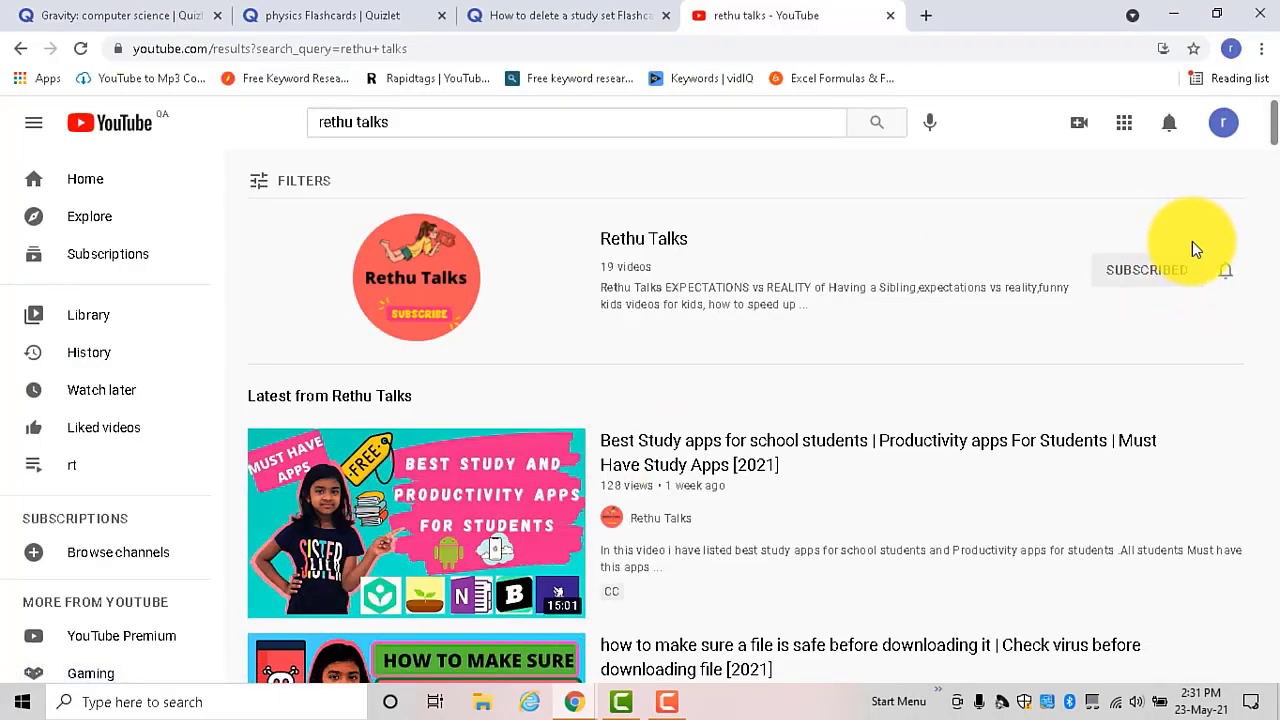
{"action": "left_click", "coordinate": [1224, 272]}
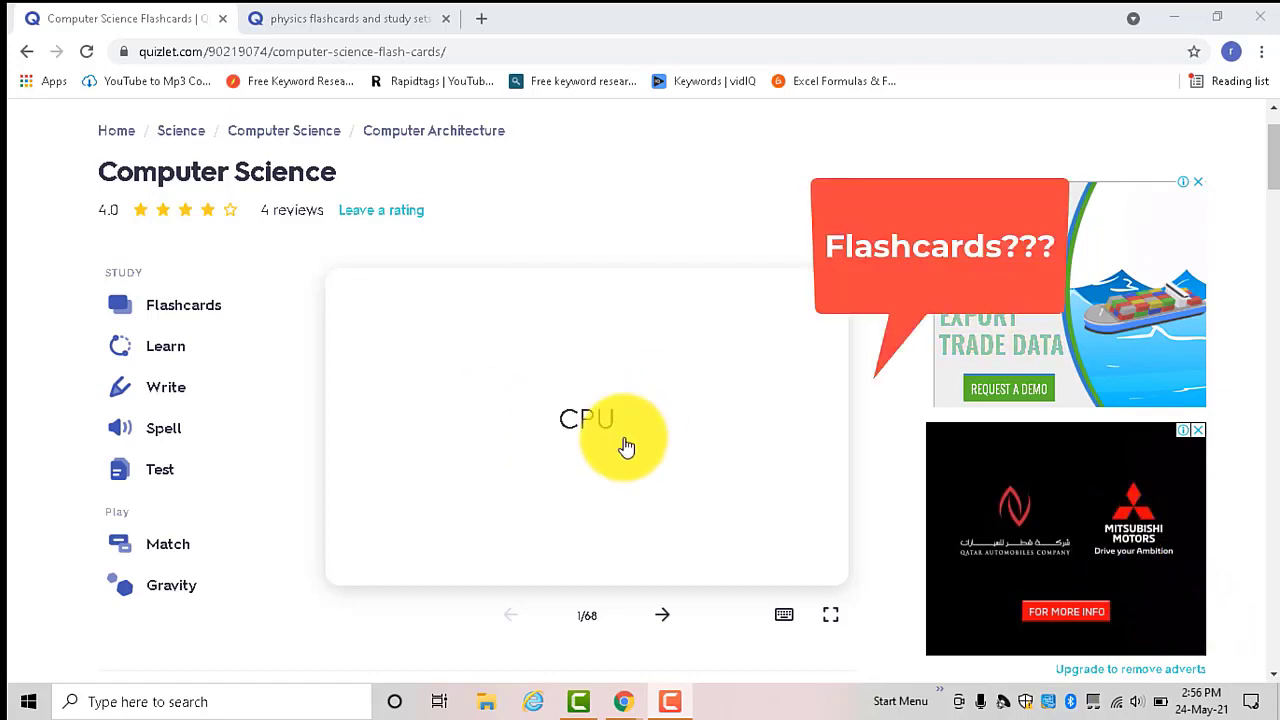
Flip the CPU card to reveal its definition, then move to the physics study sets tab
{"action": "left_click", "coordinate": [585, 425]}
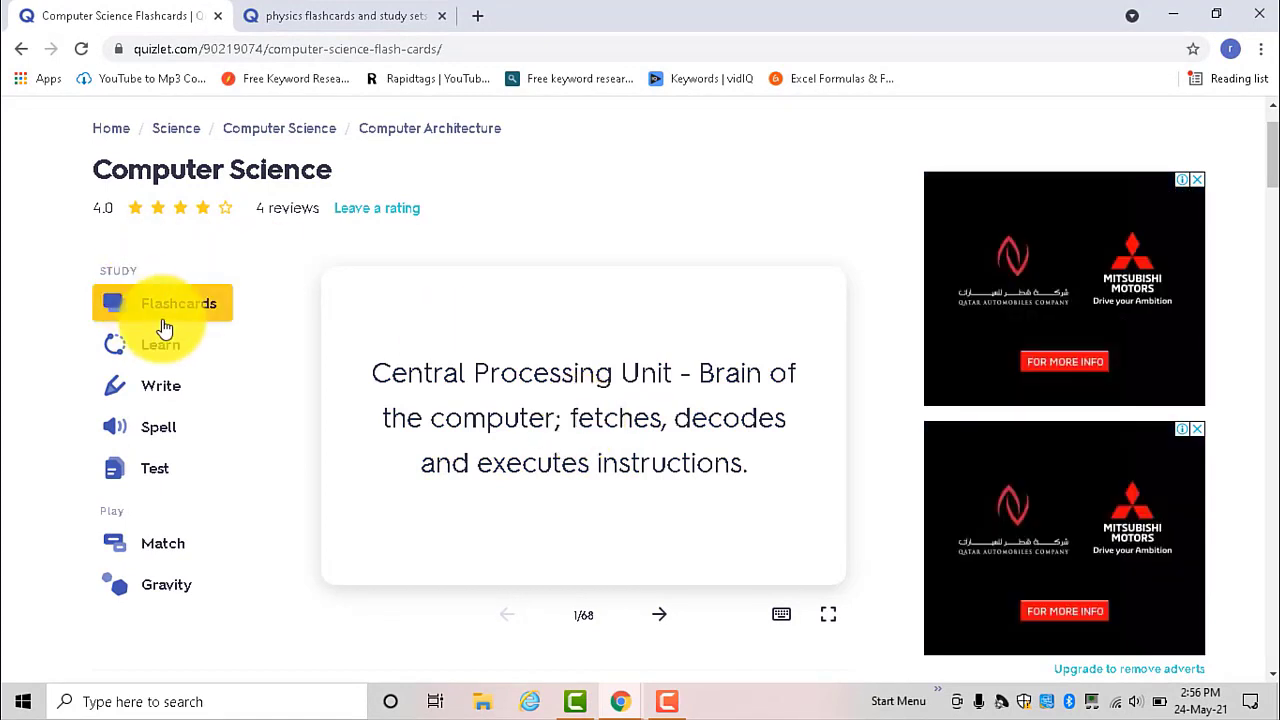
{"action": "left_click", "coordinate": [163, 372]}
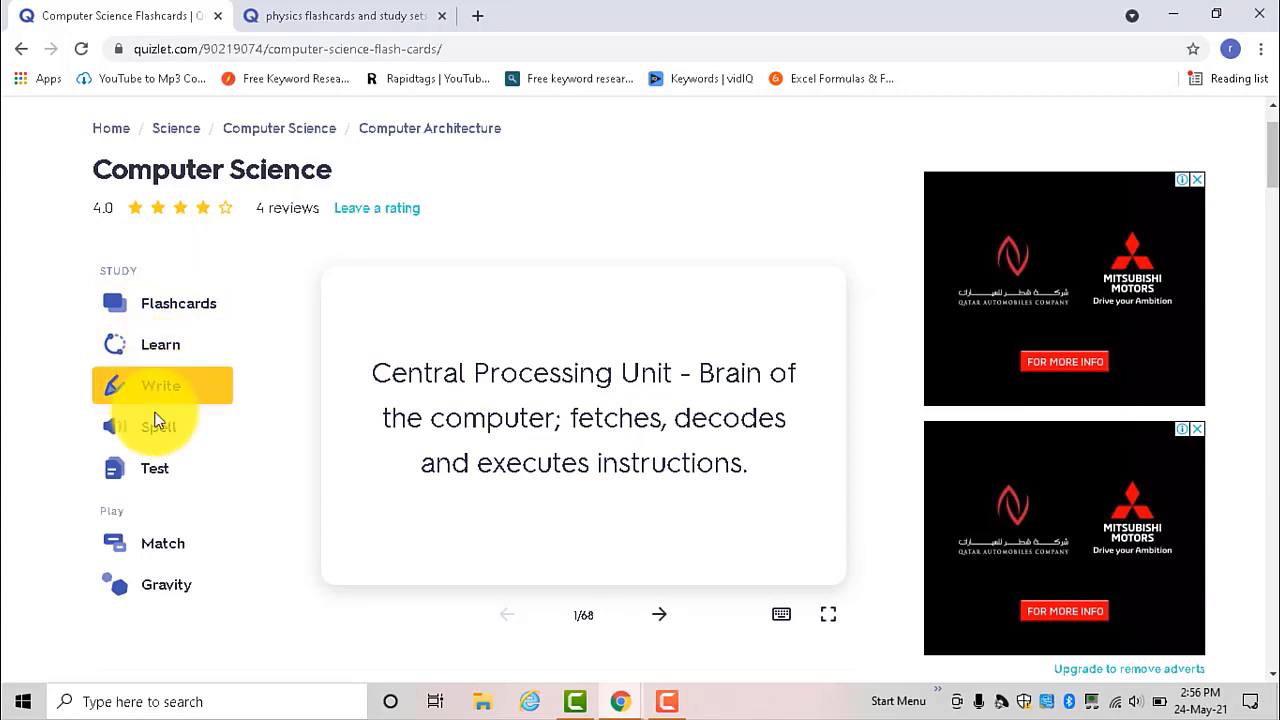
{"action": "key", "text": "ctrl+Tab"}
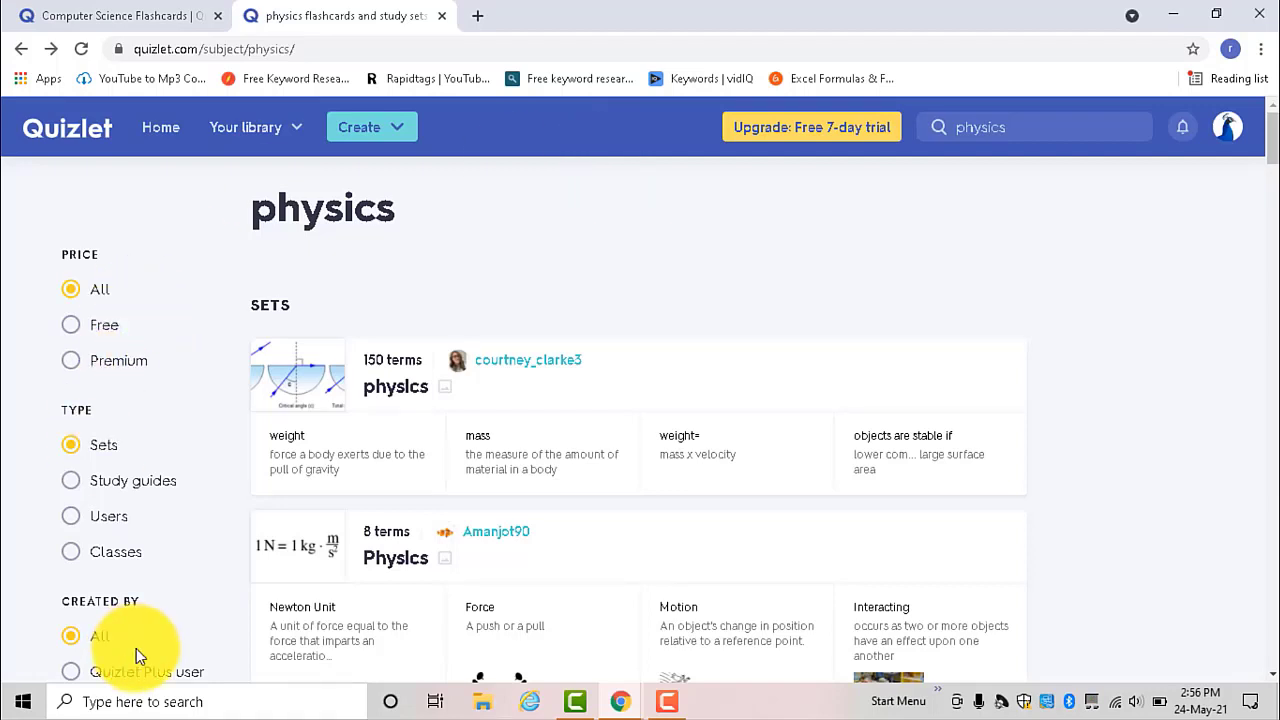
Open the Computer Architecture flashcard set from the physics results
{"action": "left_click", "coordinate": [397, 131]}
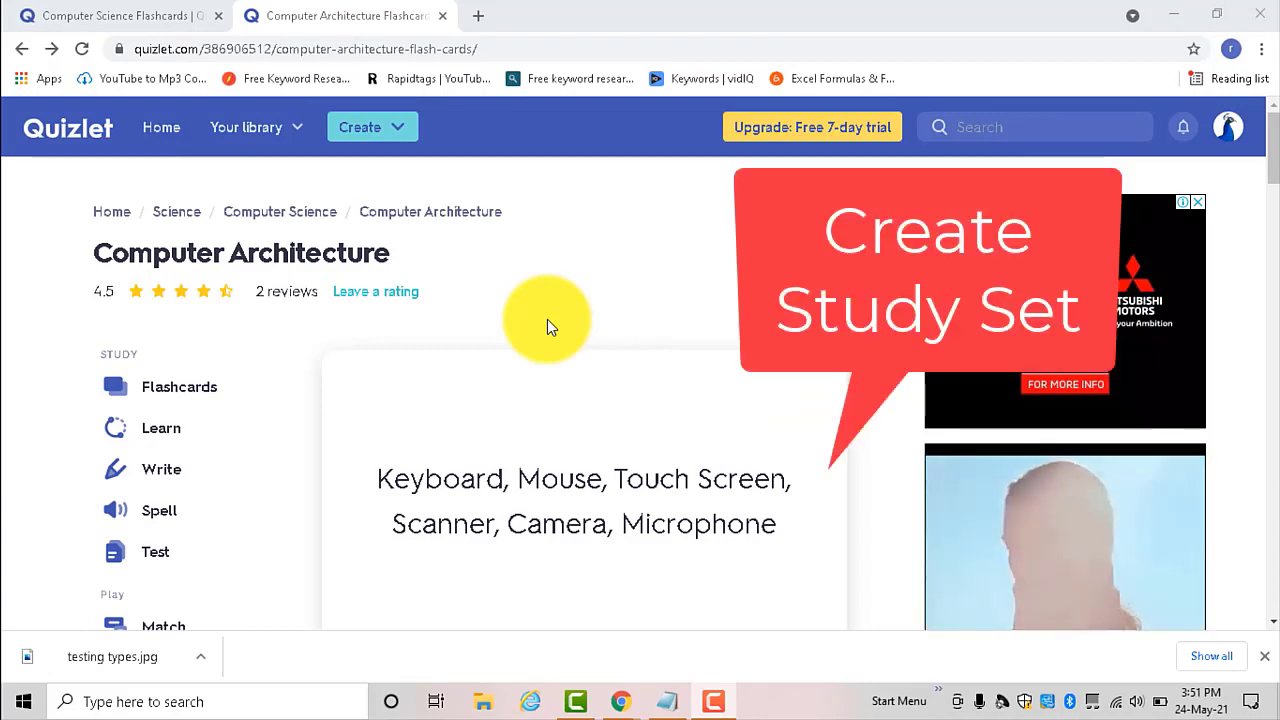
Start a new Quizlet study set from the Create menu
{"action": "left_click", "coordinate": [398, 127]}
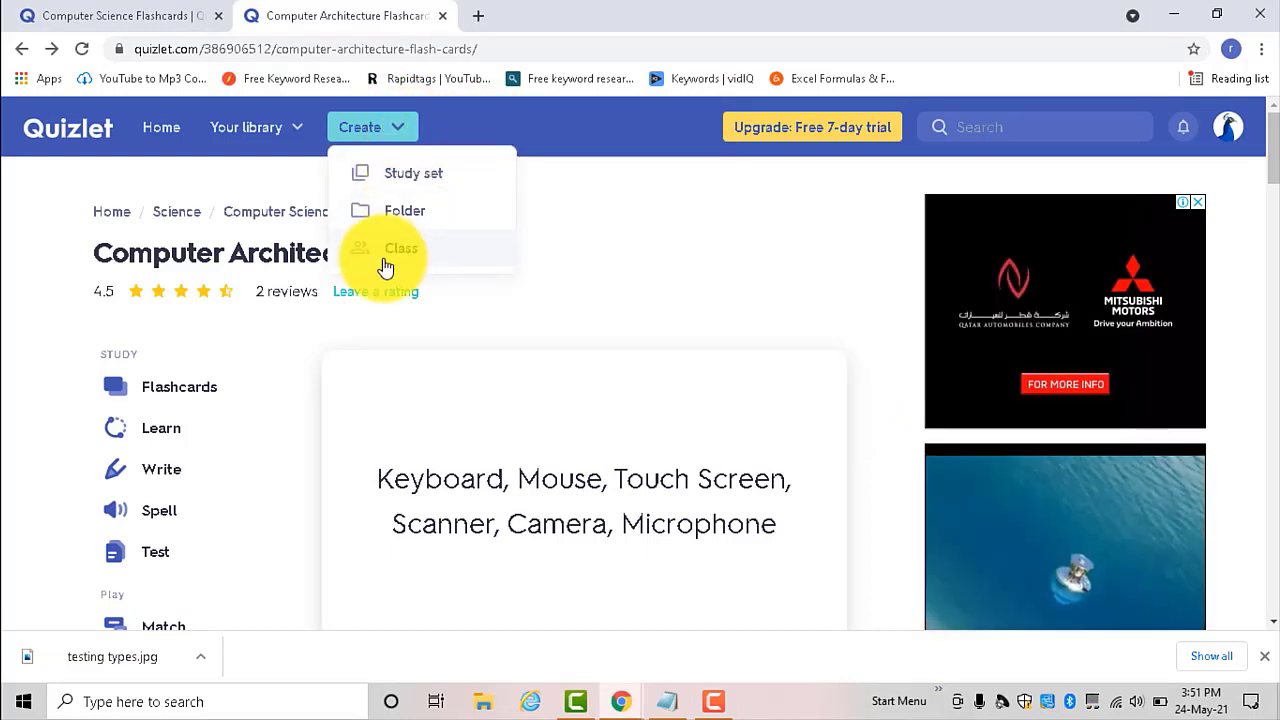
{"action": "left_click", "coordinate": [425, 176]}
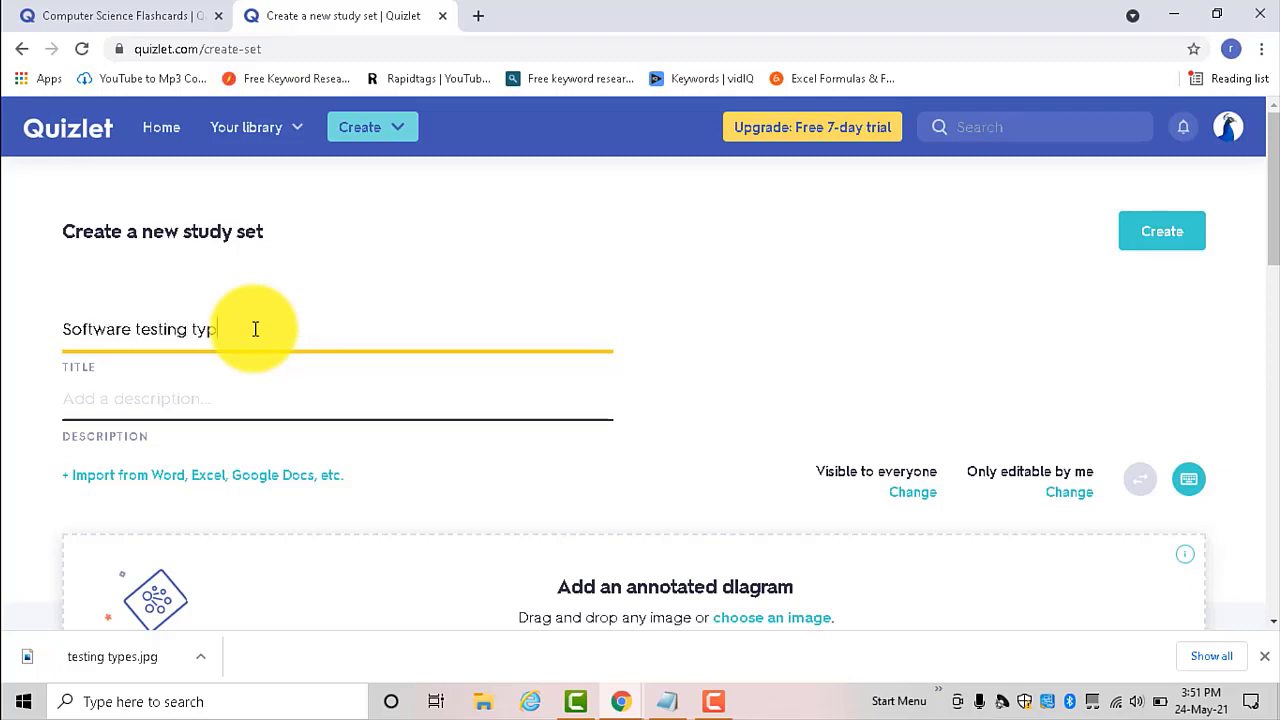
Enter the description 'Different testing types', correcting the misspelled word to 'Different'
{"action": "key", "text": "Tab"}
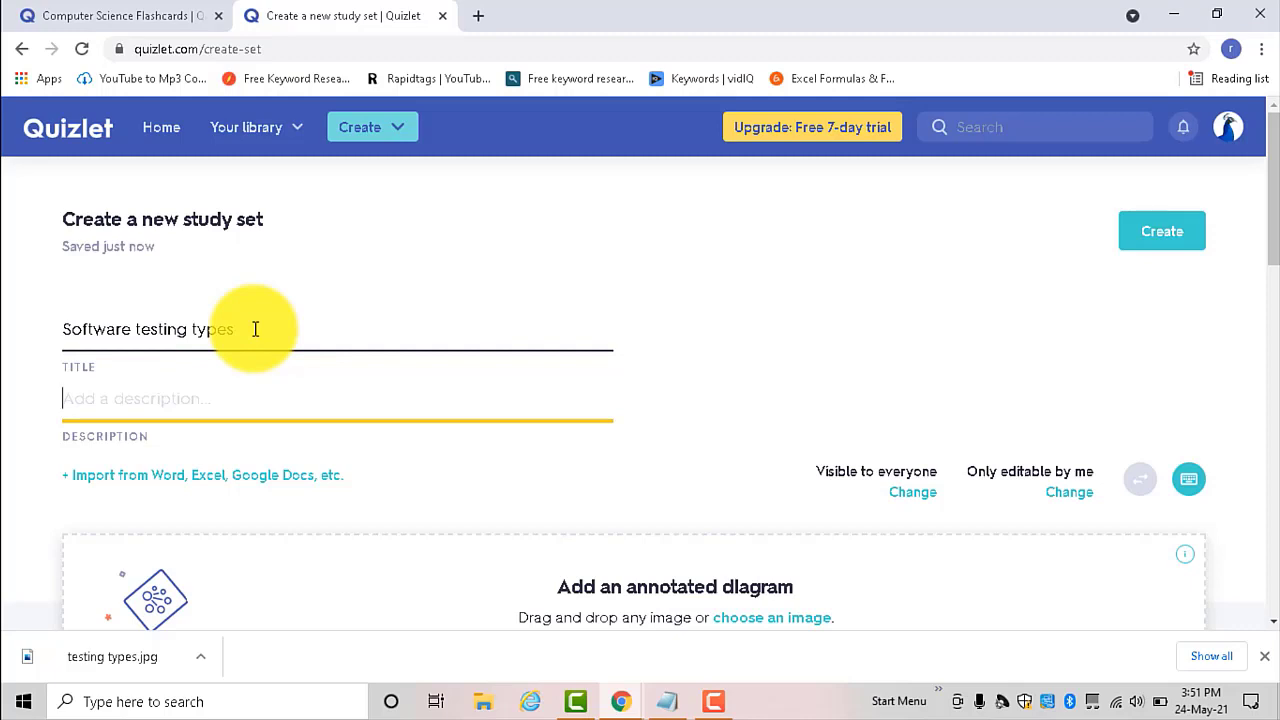
{"action": "type", "text": "Different testing types"}
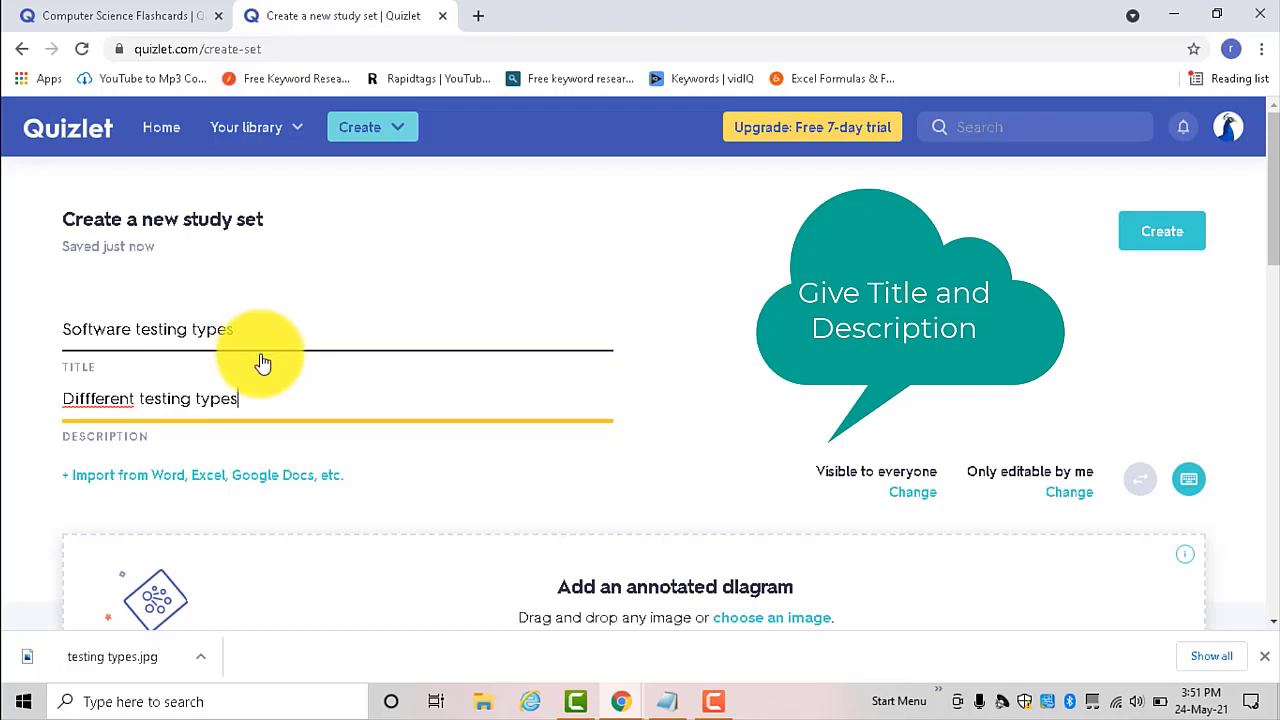
{"action": "right_click", "coordinate": [82, 399]}
{"action": "left_click", "coordinate": [108, 411]}
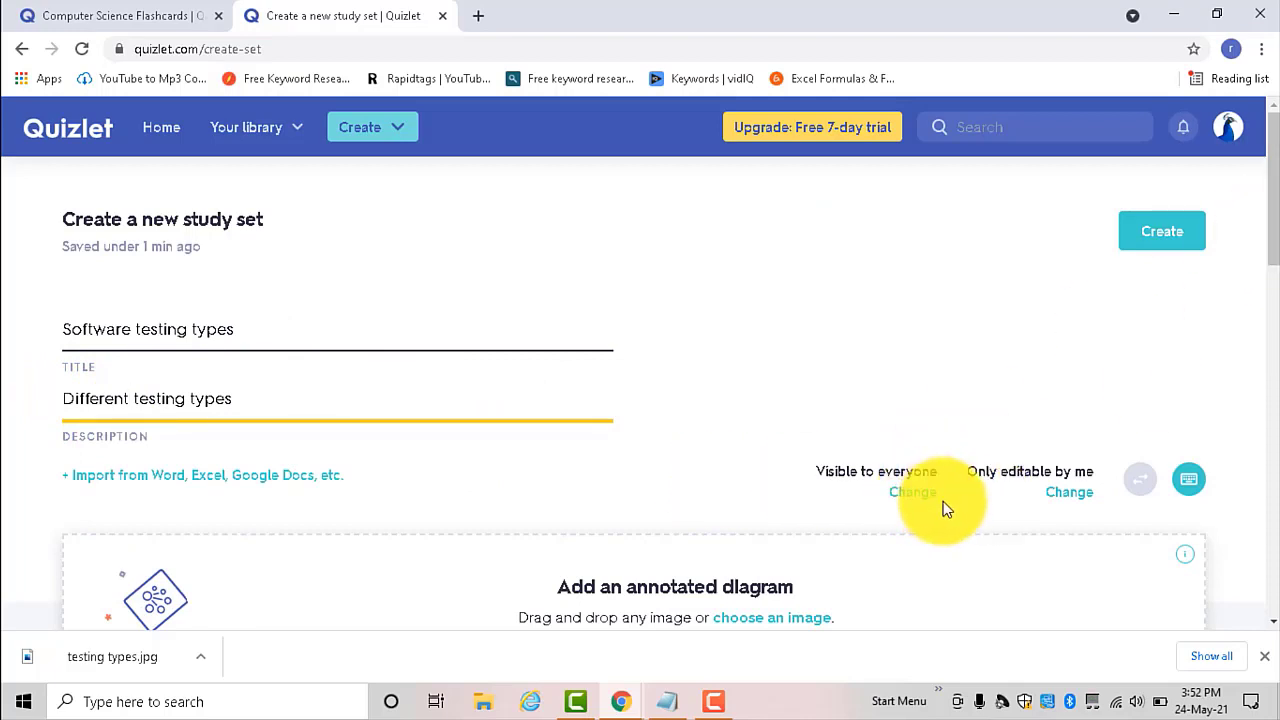
Review the set's visibility and editing options, leaving them unchanged
{"action": "left_click", "coordinate": [907, 502]}
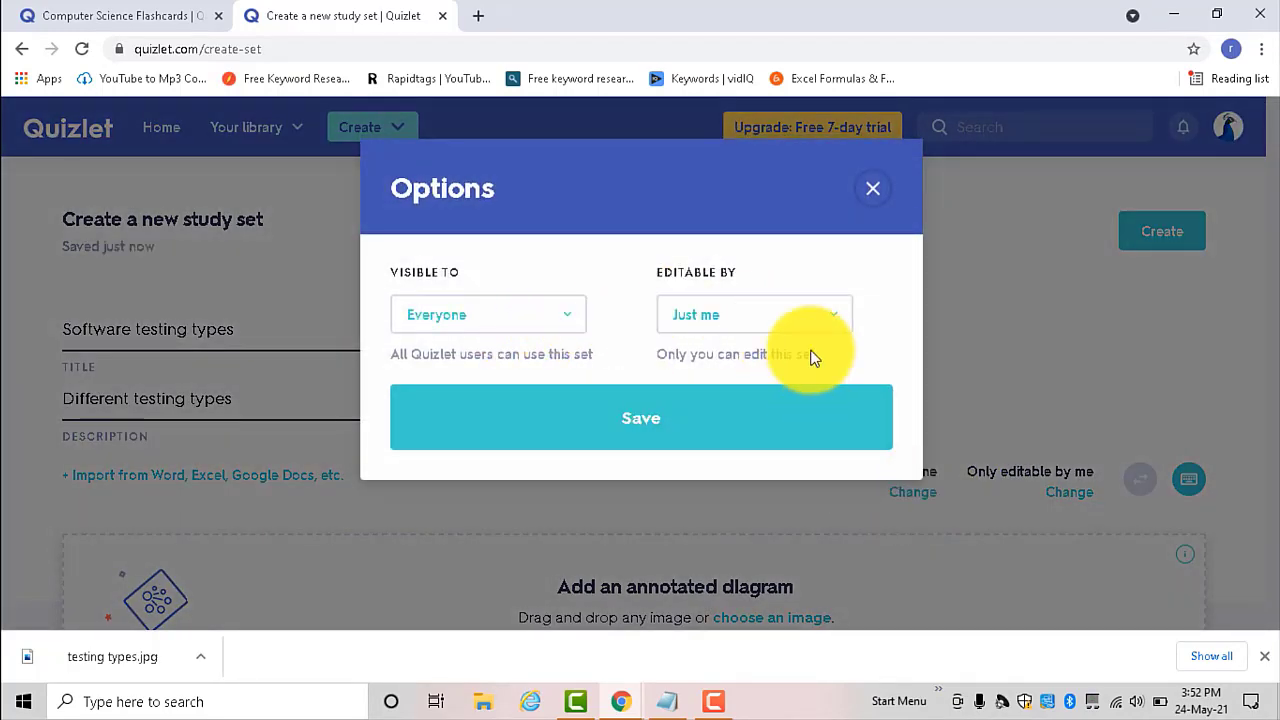
{"action": "left_click", "coordinate": [872, 190]}
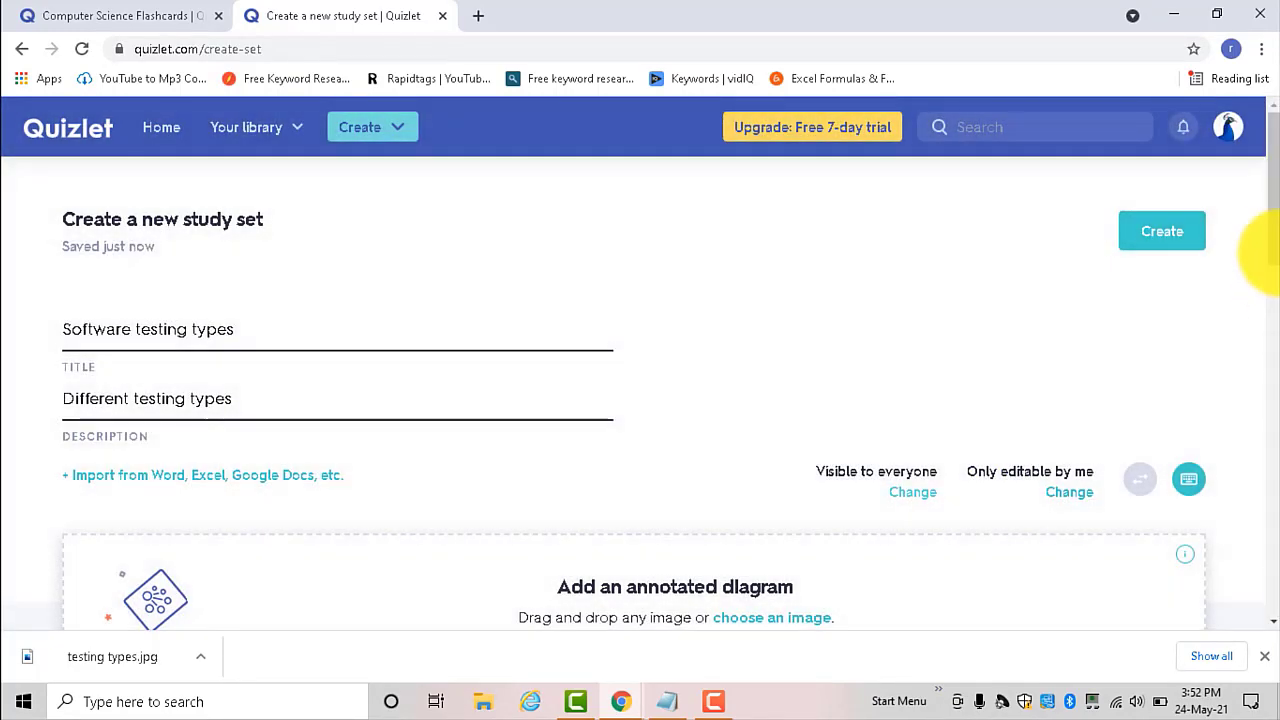
{"action": "left_click_drag", "start_coordinate": [1275, 240], "coordinate": [1272, 271]}
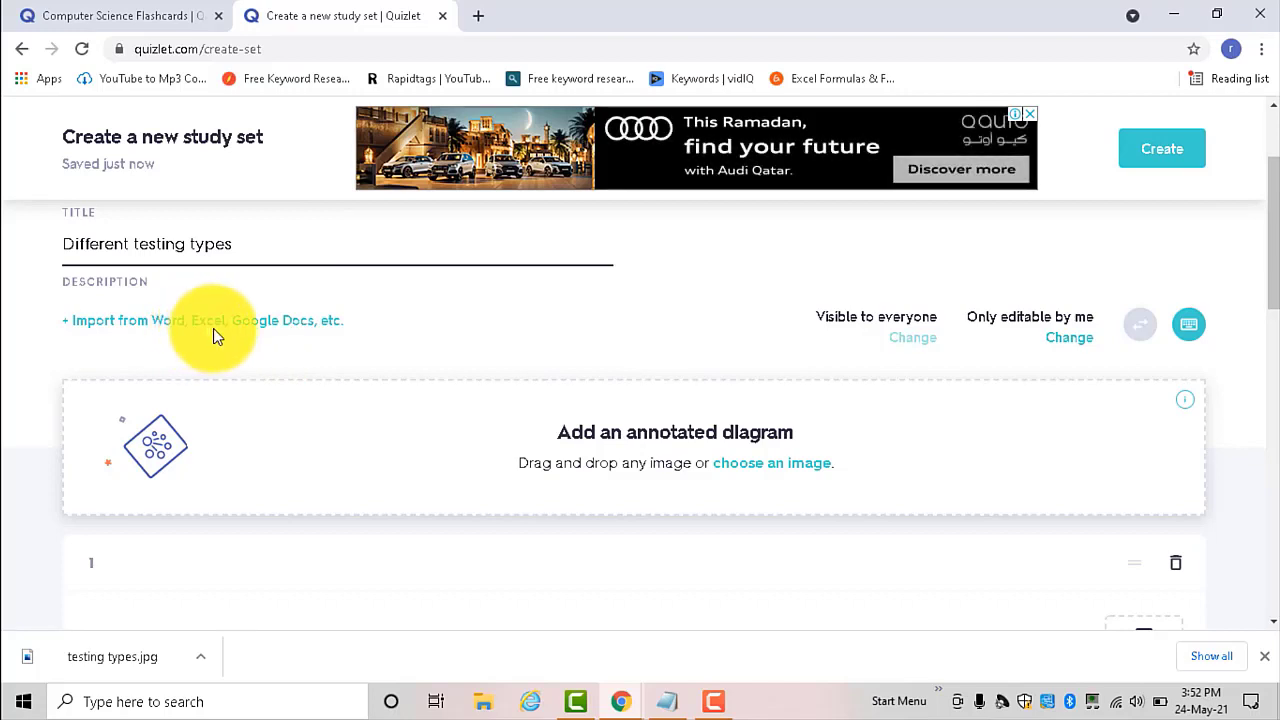
Paste the unit, integration and system testing notes and import them using a custom ':' separator
{"action": "left_click", "coordinate": [163, 330]}
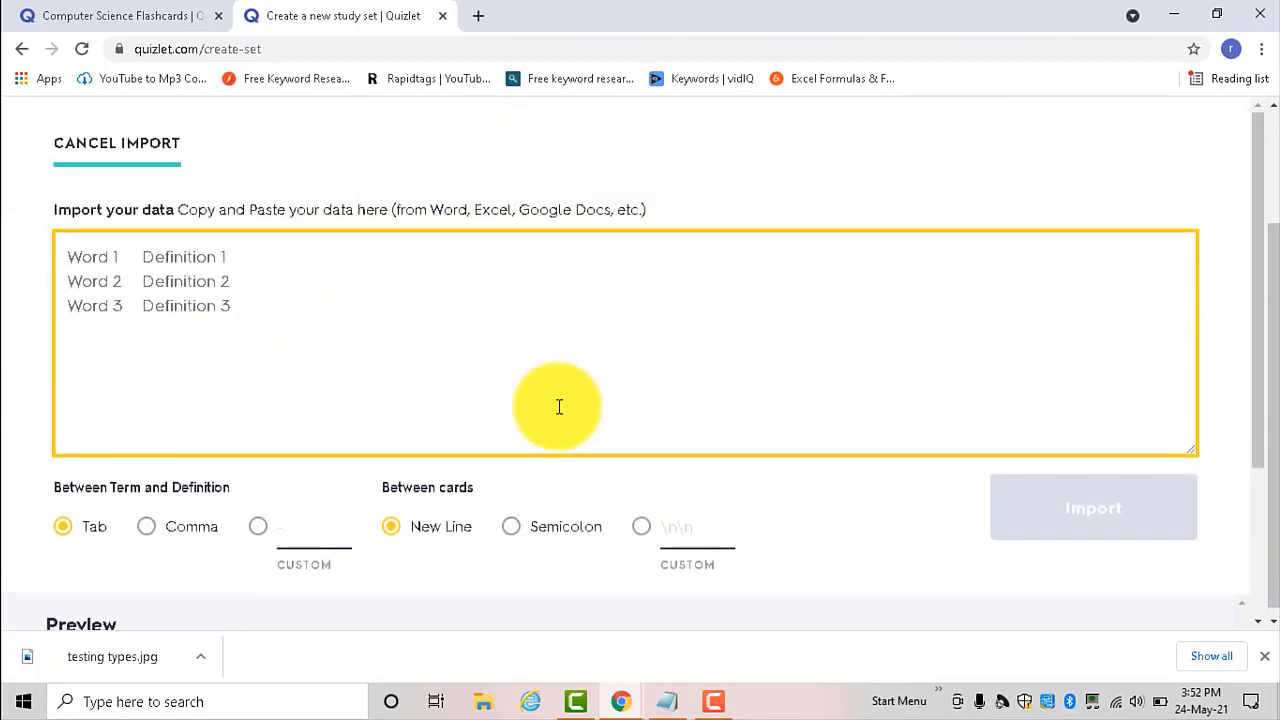
{"action": "left_click", "coordinate": [666, 702]}
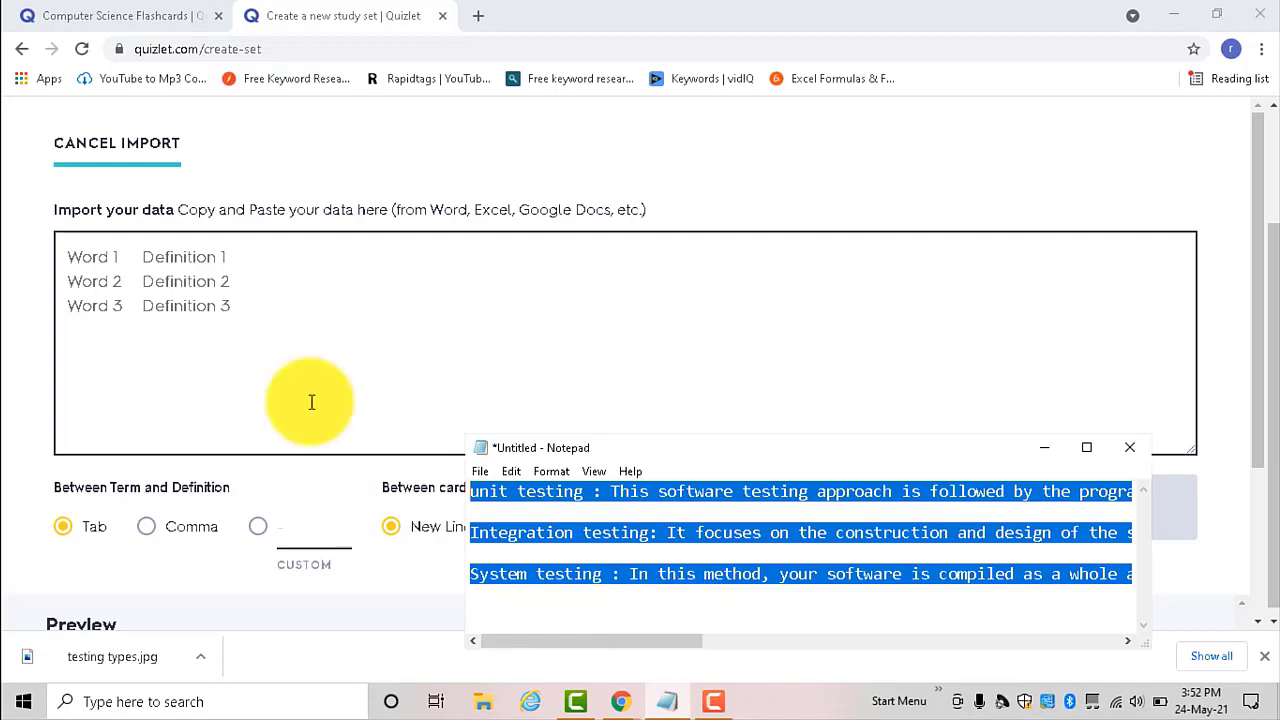
{"action": "left_click", "coordinate": [254, 340]}
{"action": "type", "text": "unit testing : This software testing approach is followed by the programmer to test the unit of the program. It helps developers to know whether the individual unit of the code is working properly or not.  Integration testing: It focuses on the construction and design of the software. You need to see that the integrated units are working without errors or not.  System testing : In this method, your software is compiled as a whole and then tested as a whole. This testing strategy checks the functionality, security, portability, amongst others."}
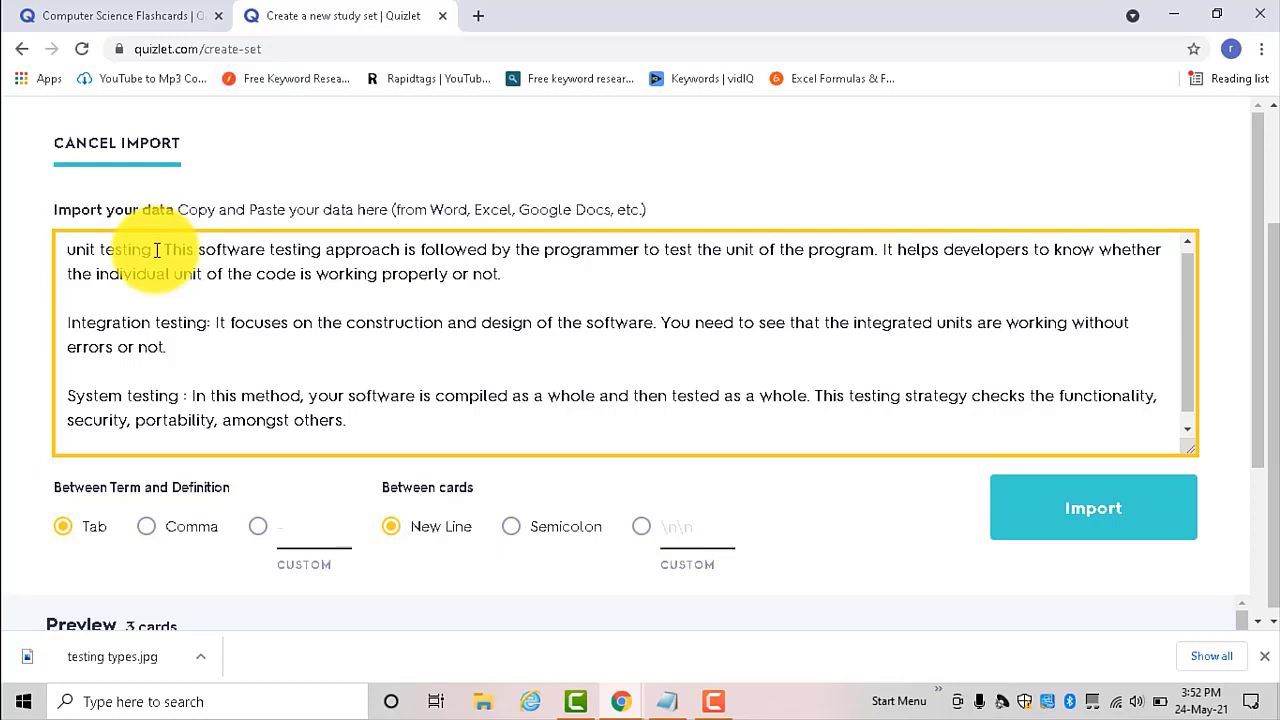
{"action": "left_click", "coordinate": [157, 250]}
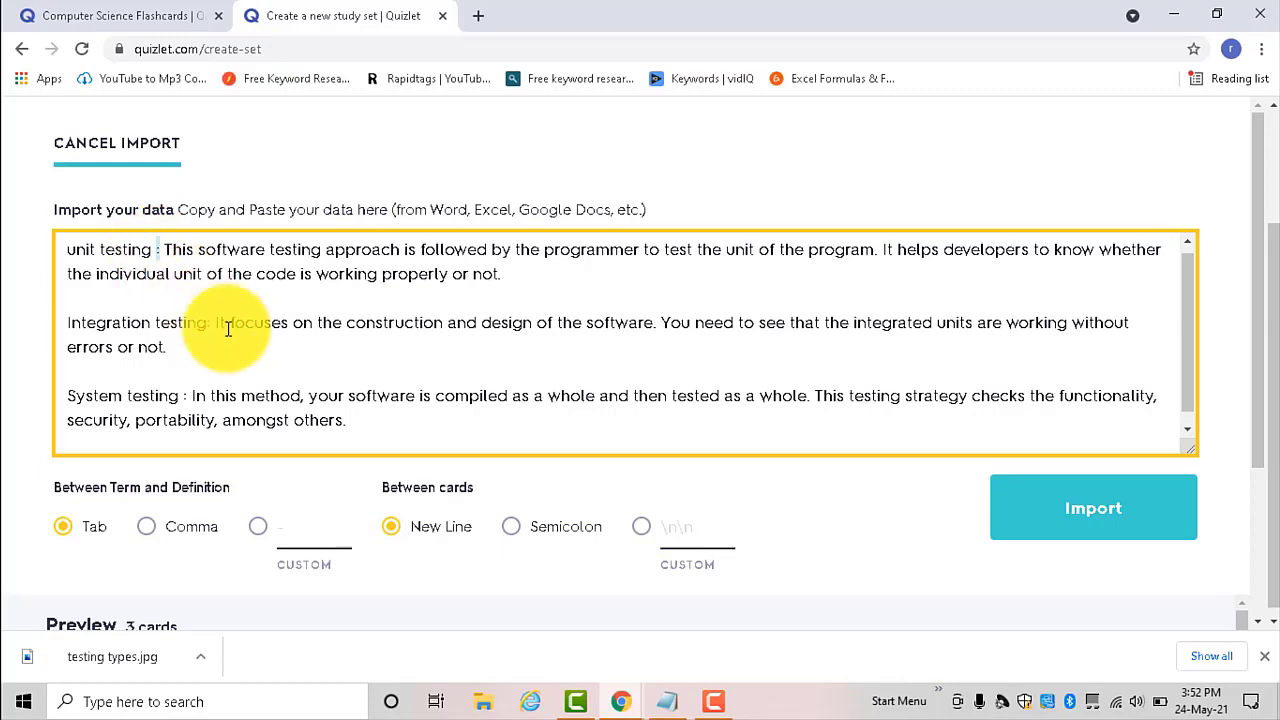
{"action": "left_click", "coordinate": [298, 536]}
{"action": "type", "text": ":"}
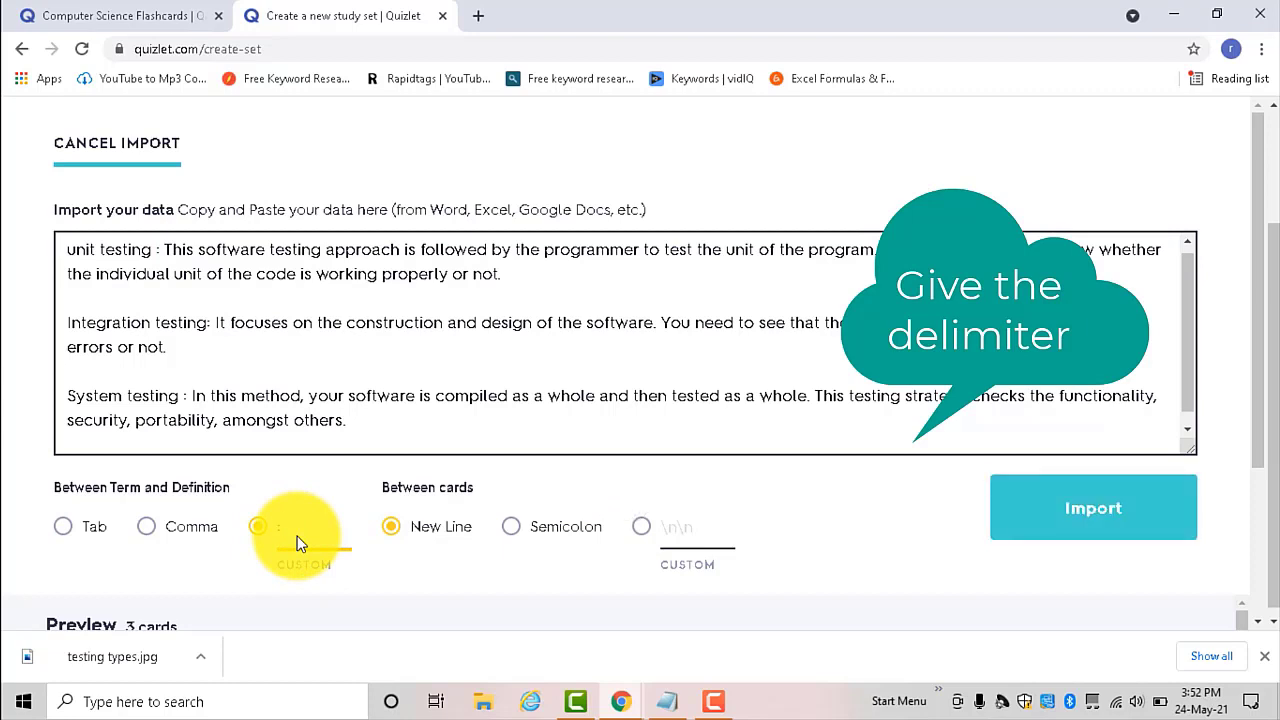
{"action": "left_click", "coordinate": [1080, 518]}
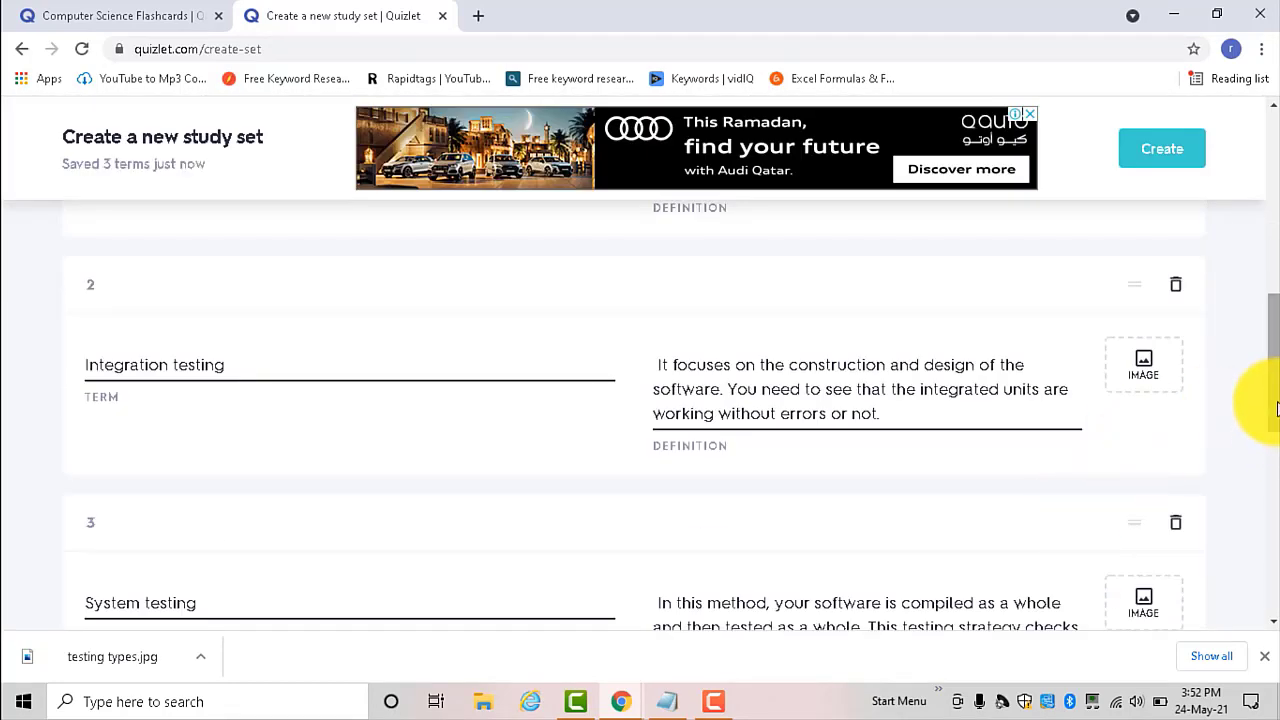
Delete empty cards 4 and 5 and create the three-card Software testing types set
{"action": "mouse_move", "coordinate": [1276, 408]}
{"action": "left_mouse_down"}
{"action": "mouse_move", "coordinate": [1257, 314]}
{"action": "mouse_move", "coordinate": [1270, 475]}
{"action": "mouse_move", "coordinate": [1257, 500]}
{"action": "mouse_move", "coordinate": [1270, 517]}
{"action": "left_mouse_up"}
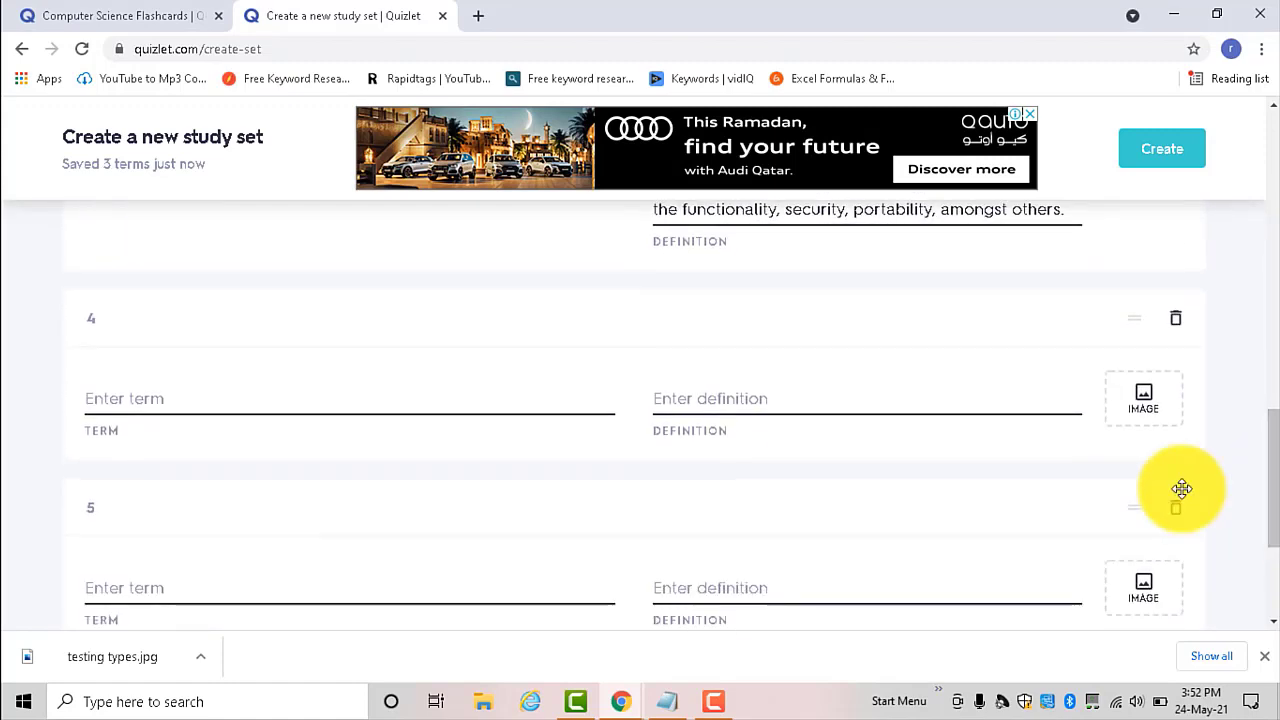
{"action": "left_click", "coordinate": [1175, 508]}
{"action": "mouse_move", "coordinate": [1175, 318]}
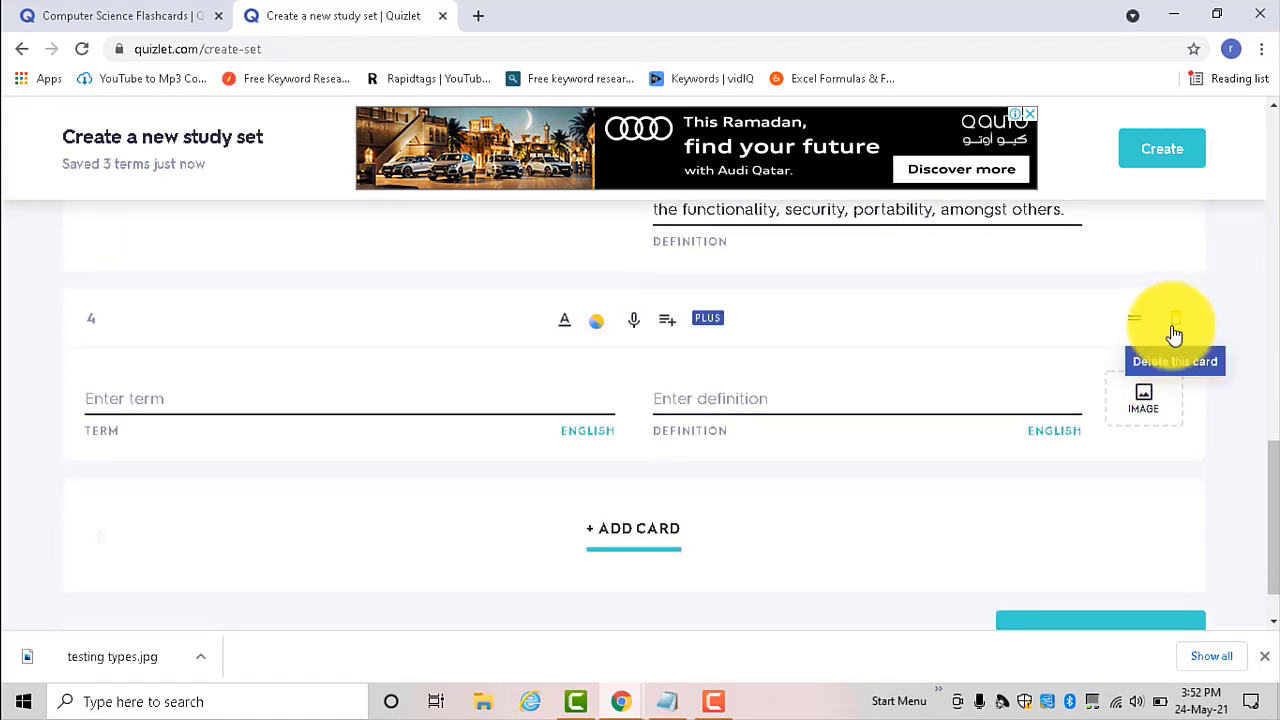
{"action": "left_click", "coordinate": [1175, 335]}
{"action": "left_click_drag", "start_coordinate": [1262, 526], "coordinate": [1240, 383]}
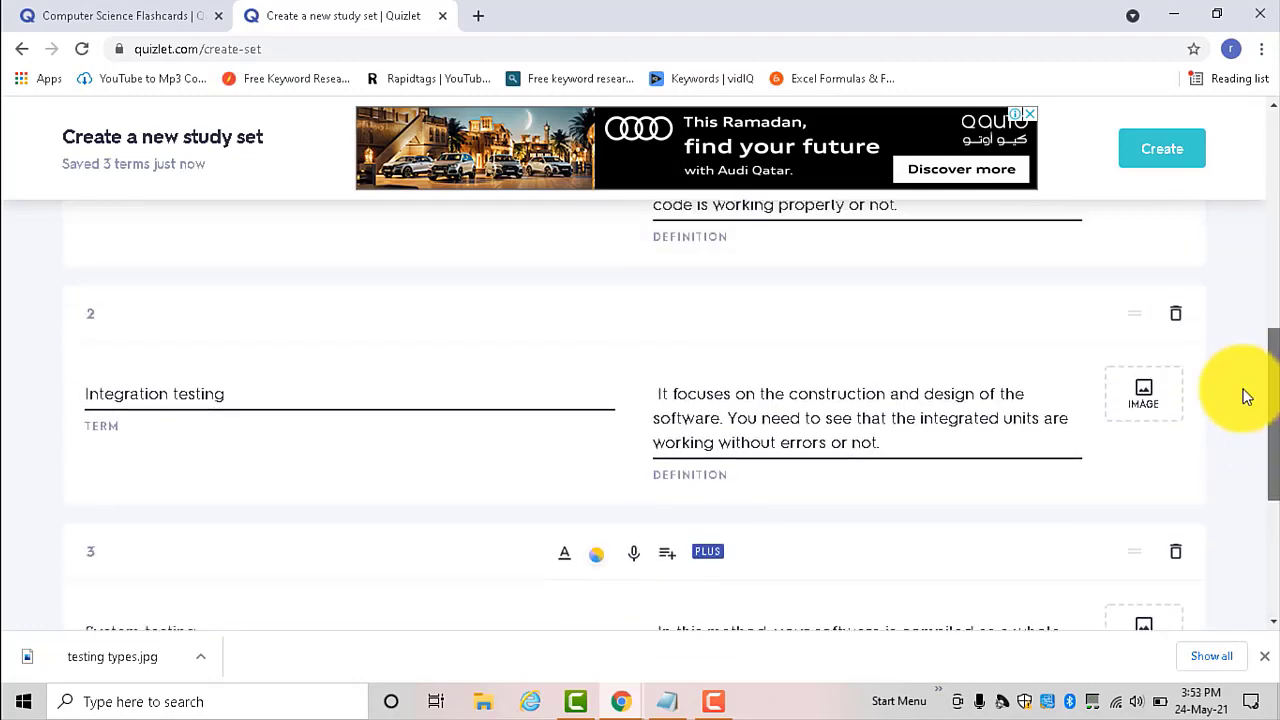
{"action": "scroll", "coordinate": [1240, 375], "scroll_direction": "up", "scroll_amount": 2}
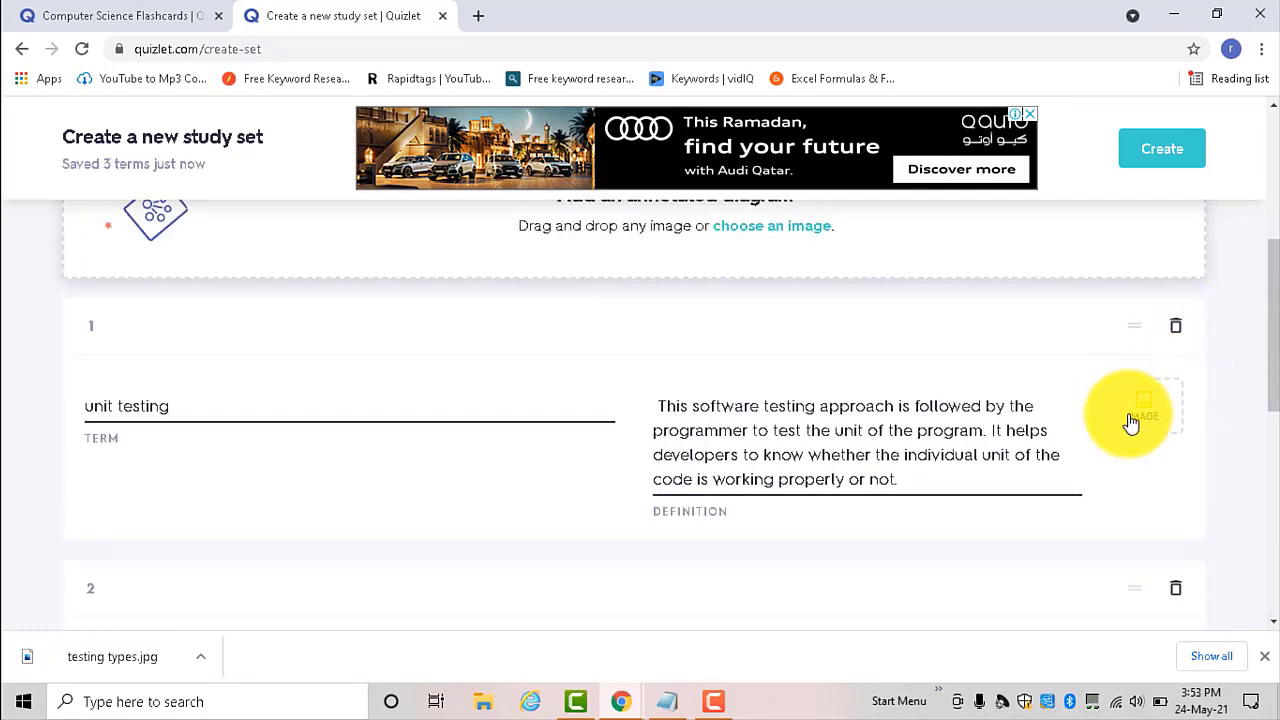
{"action": "left_click_drag", "start_coordinate": [1277, 325], "coordinate": [1257, 557]}
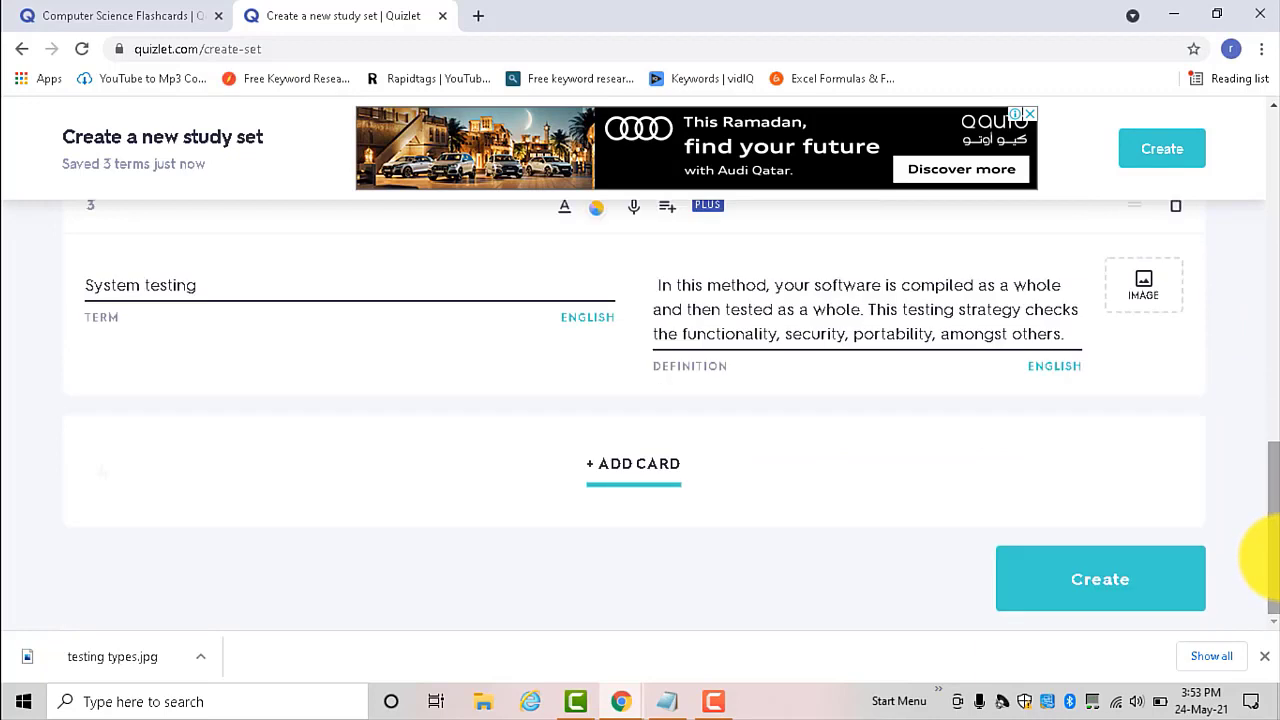
{"action": "left_click", "coordinate": [1055, 586]}
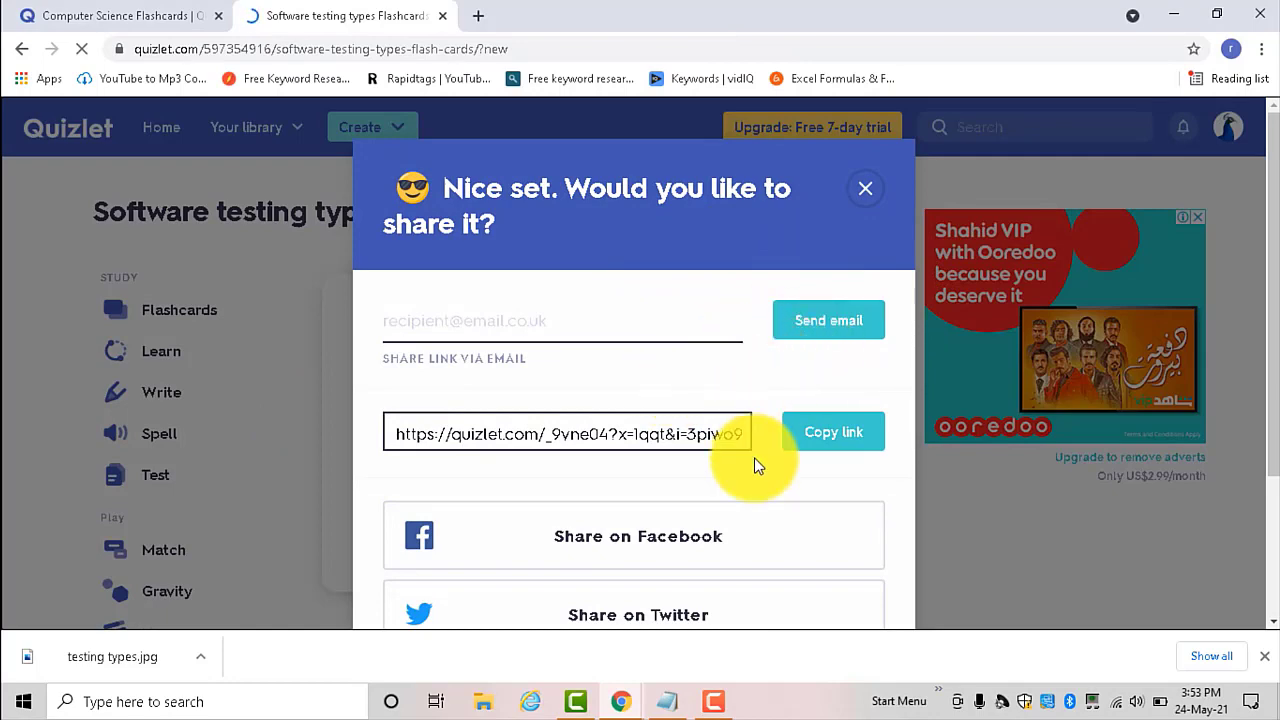
Dismiss the share prompt and flip the Unit testing card to its definition
{"action": "left_click", "coordinate": [865, 189]}
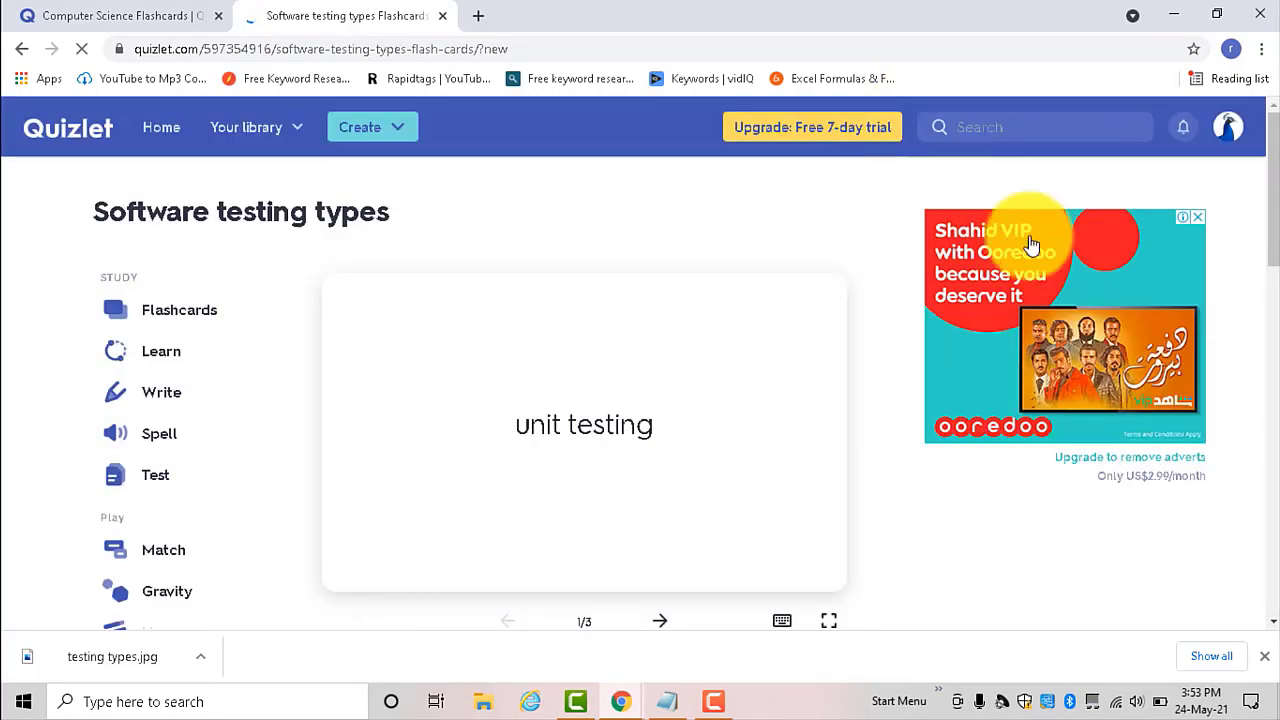
{"action": "left_click", "coordinate": [557, 405]}
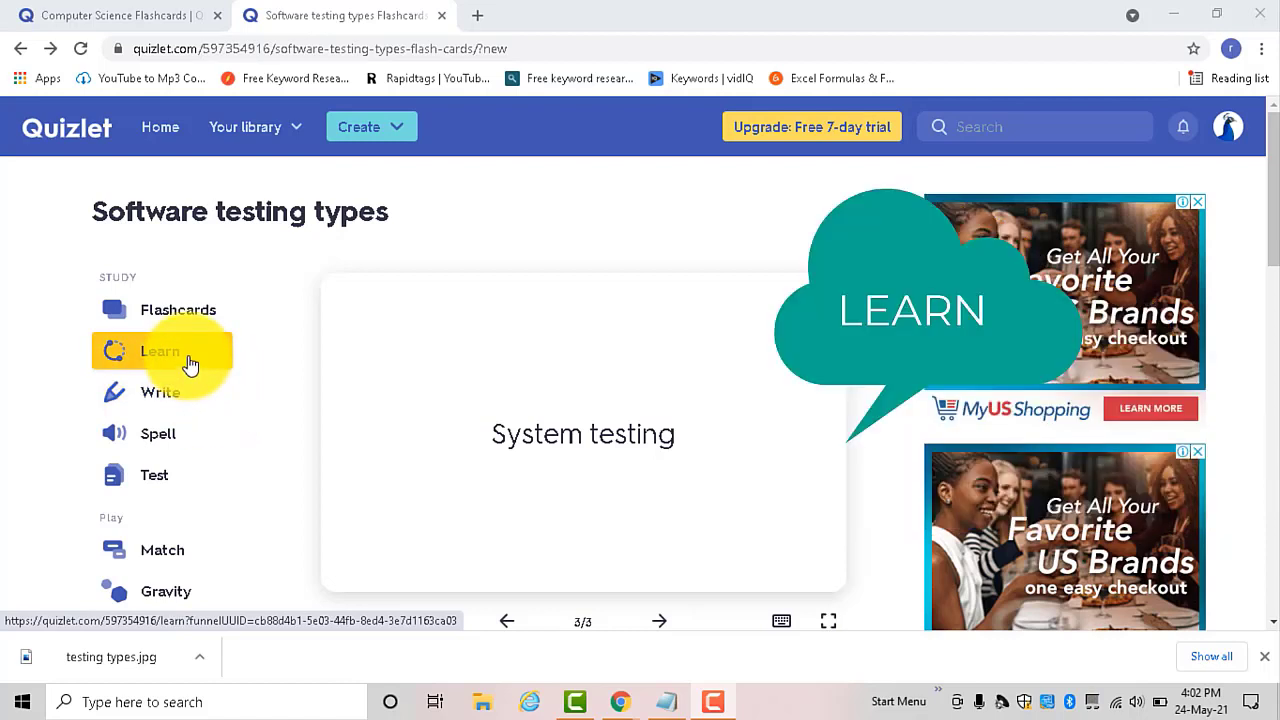
Complete a Learn round answering integration and system testing, ending one familiar, two known well
{"action": "left_click", "coordinate": [190, 365]}
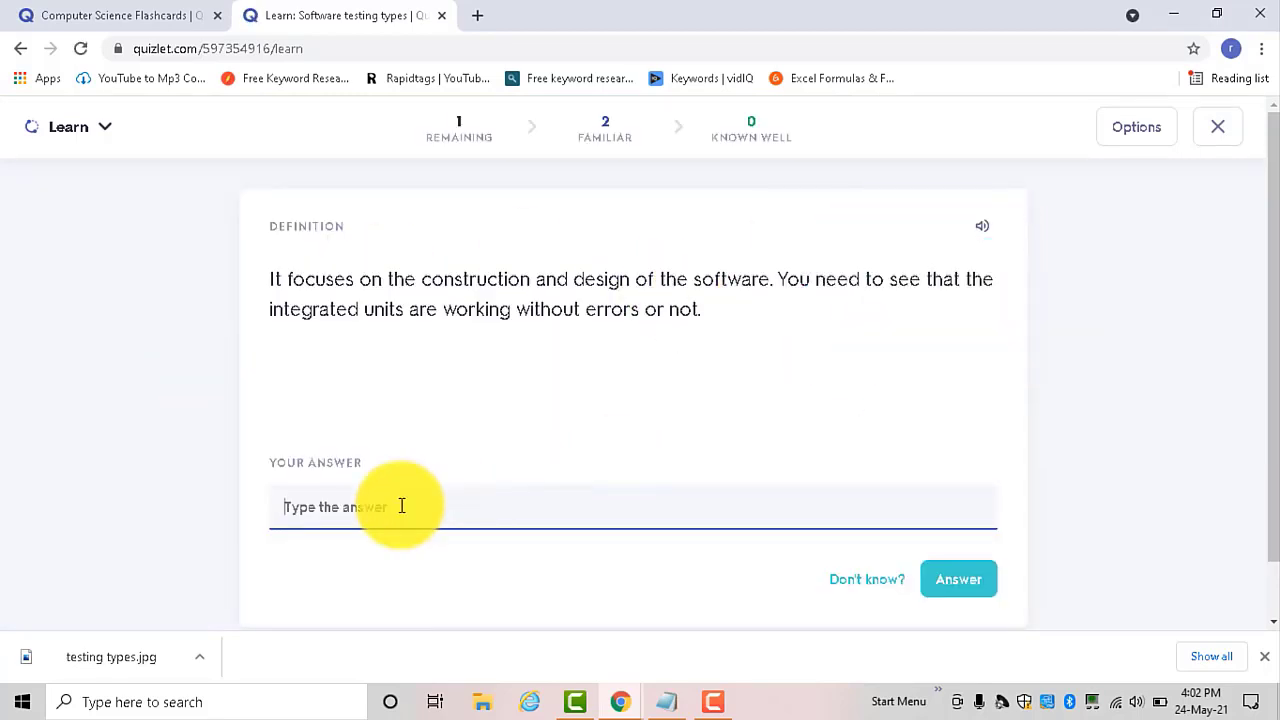
{"action": "type", "text": "integration testing"}
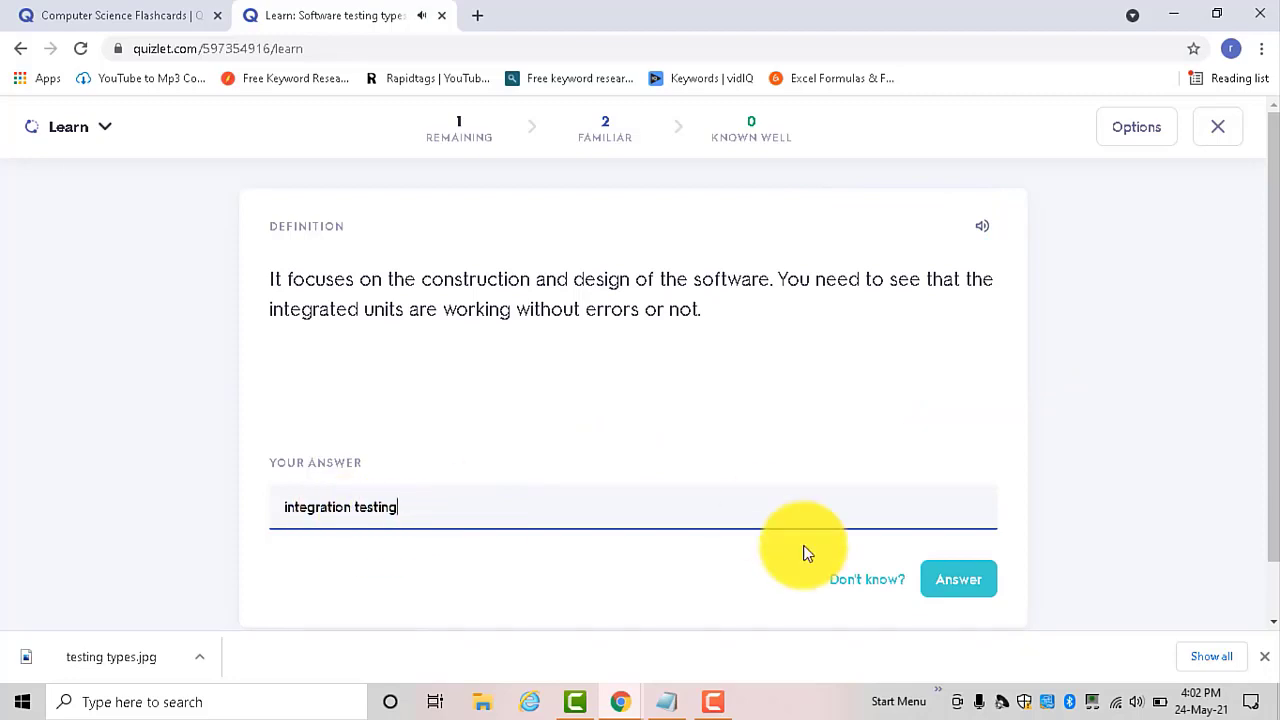
{"action": "left_click", "coordinate": [948, 587]}
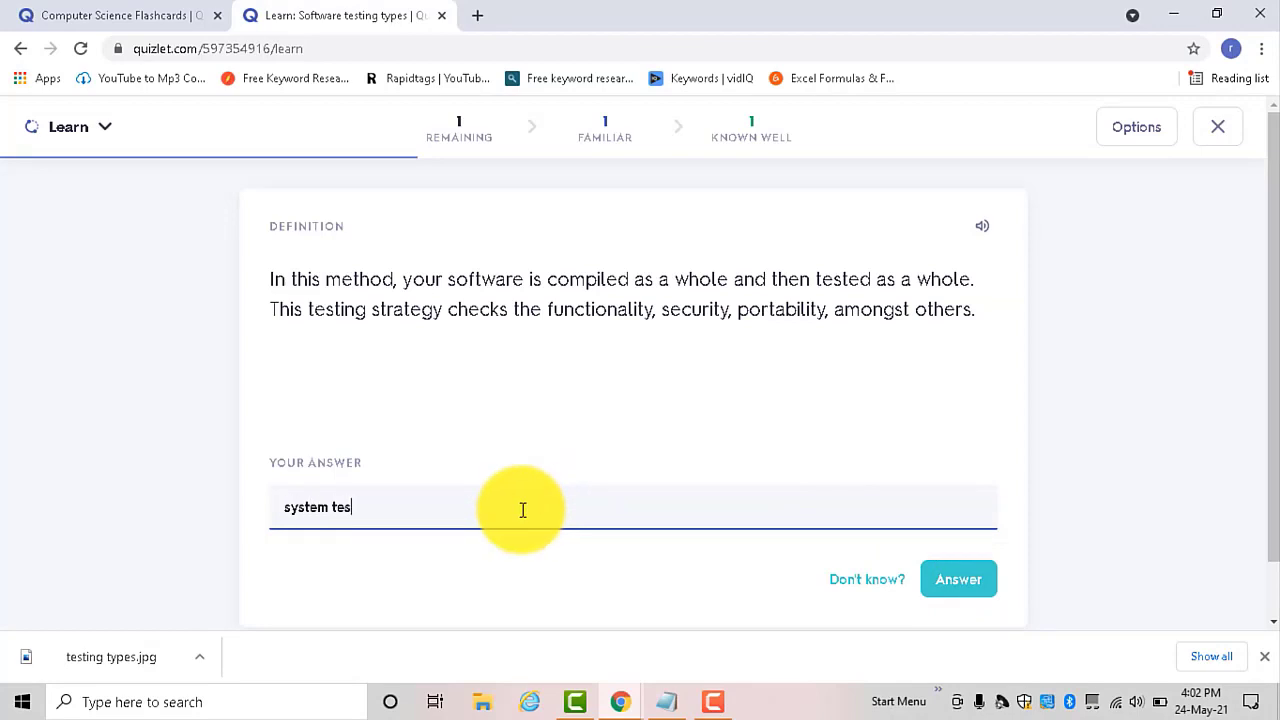
{"action": "key", "text": "Return"}
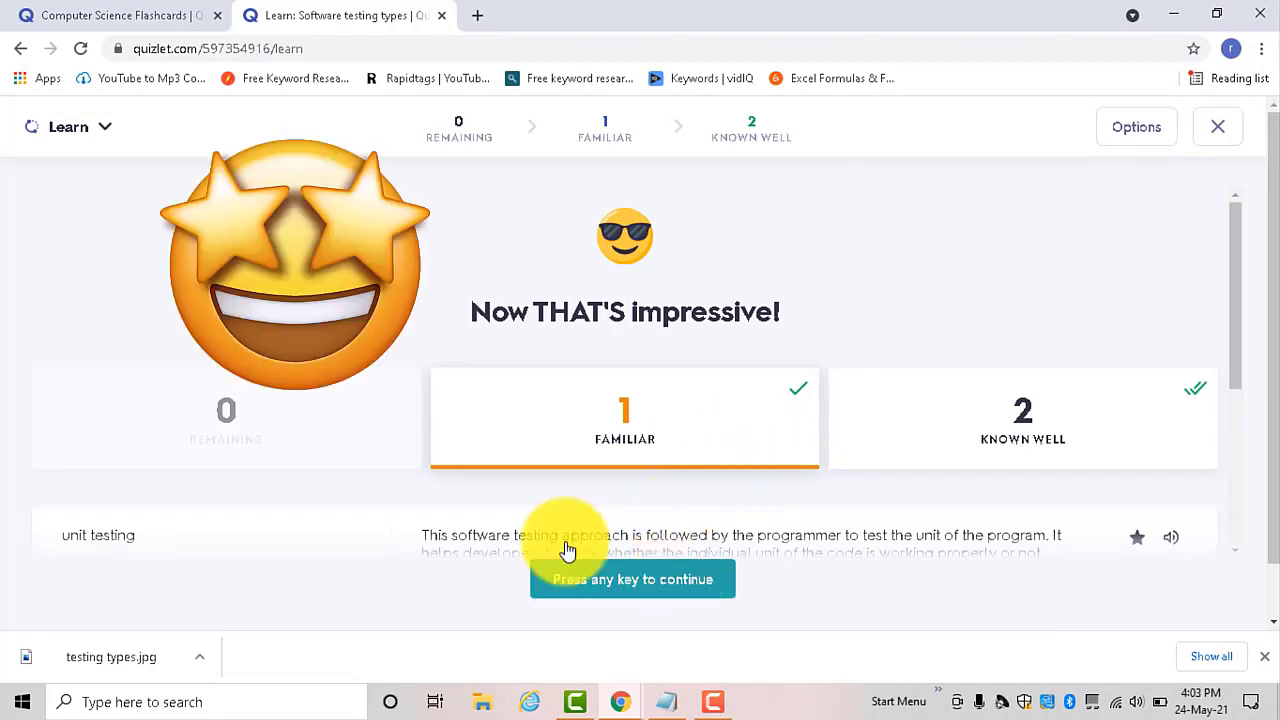
{"action": "left_click", "coordinate": [97, 130]}
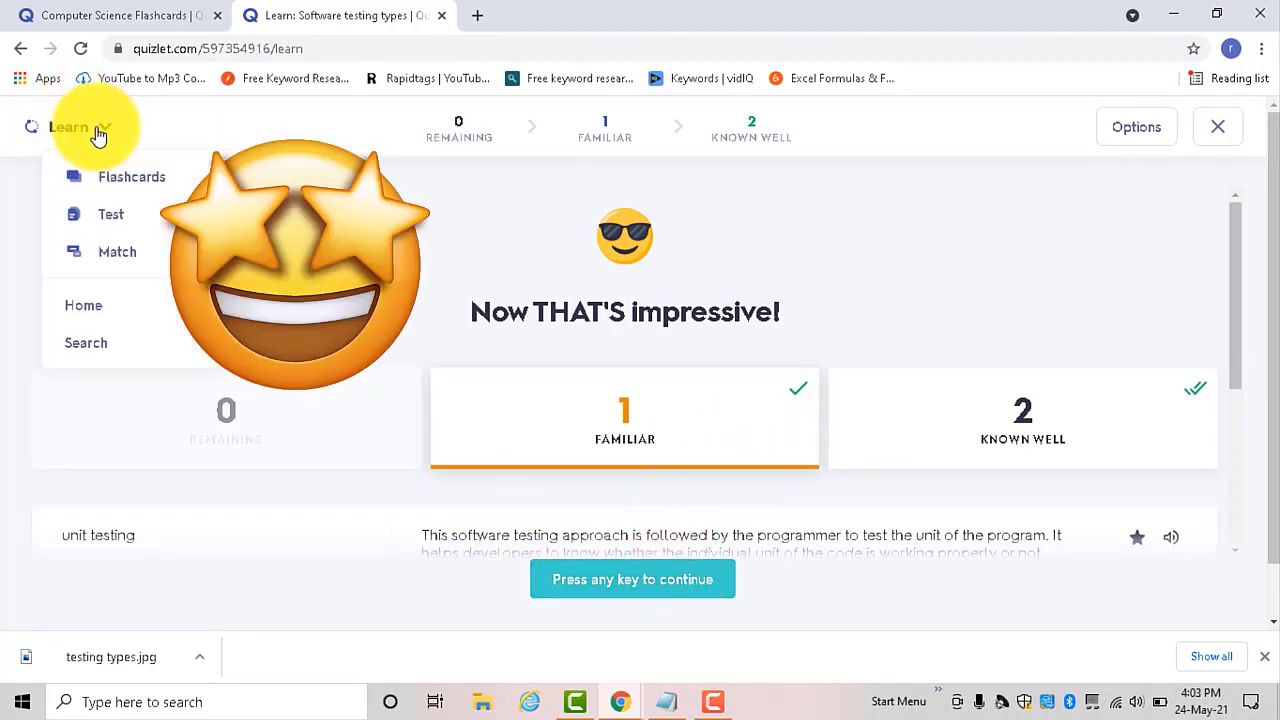
Finish a Write round with all three terms correct (3/3), then return to the set page
{"action": "left_click", "coordinate": [19, 50]}
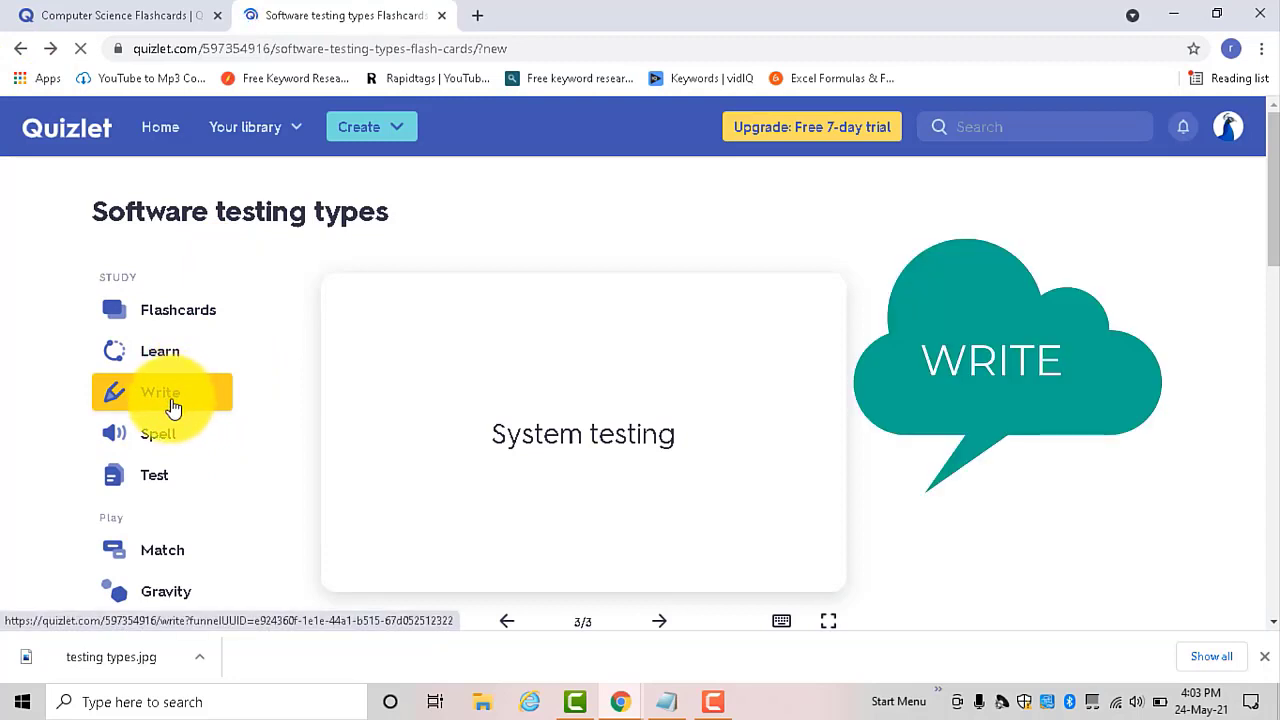
{"action": "left_click", "coordinate": [170, 400]}
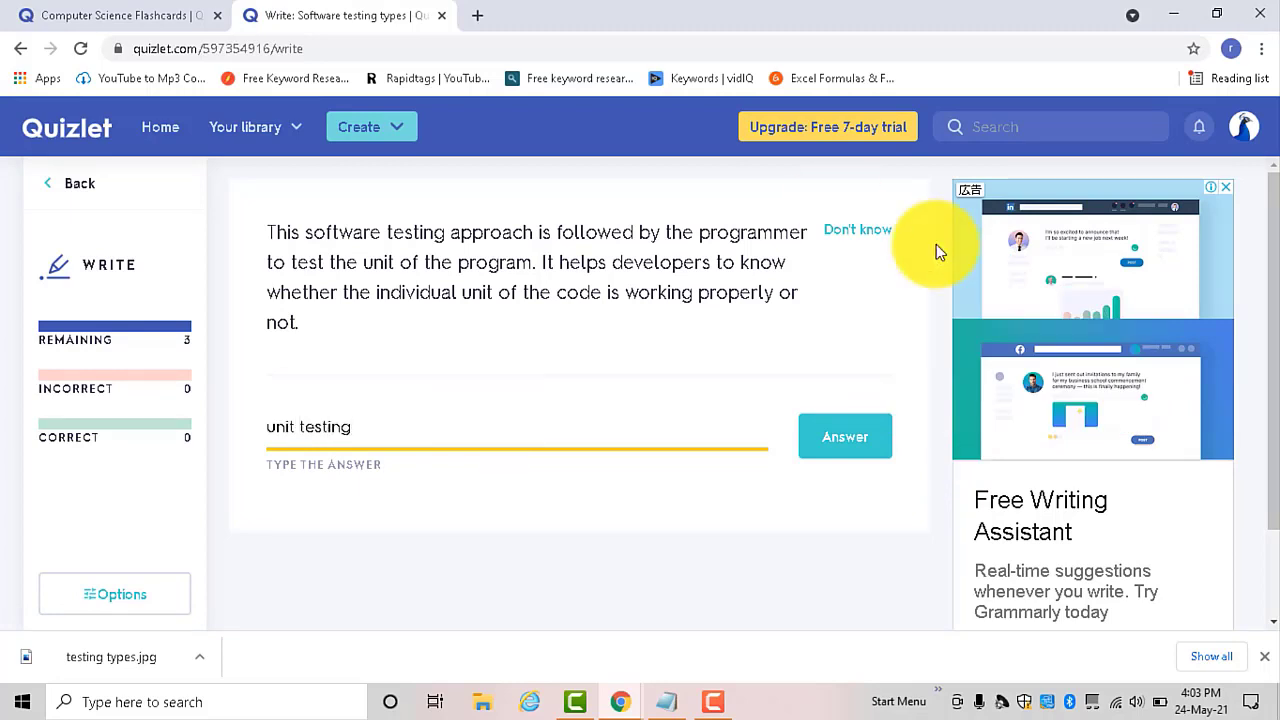
{"action": "left_click", "coordinate": [845, 440]}
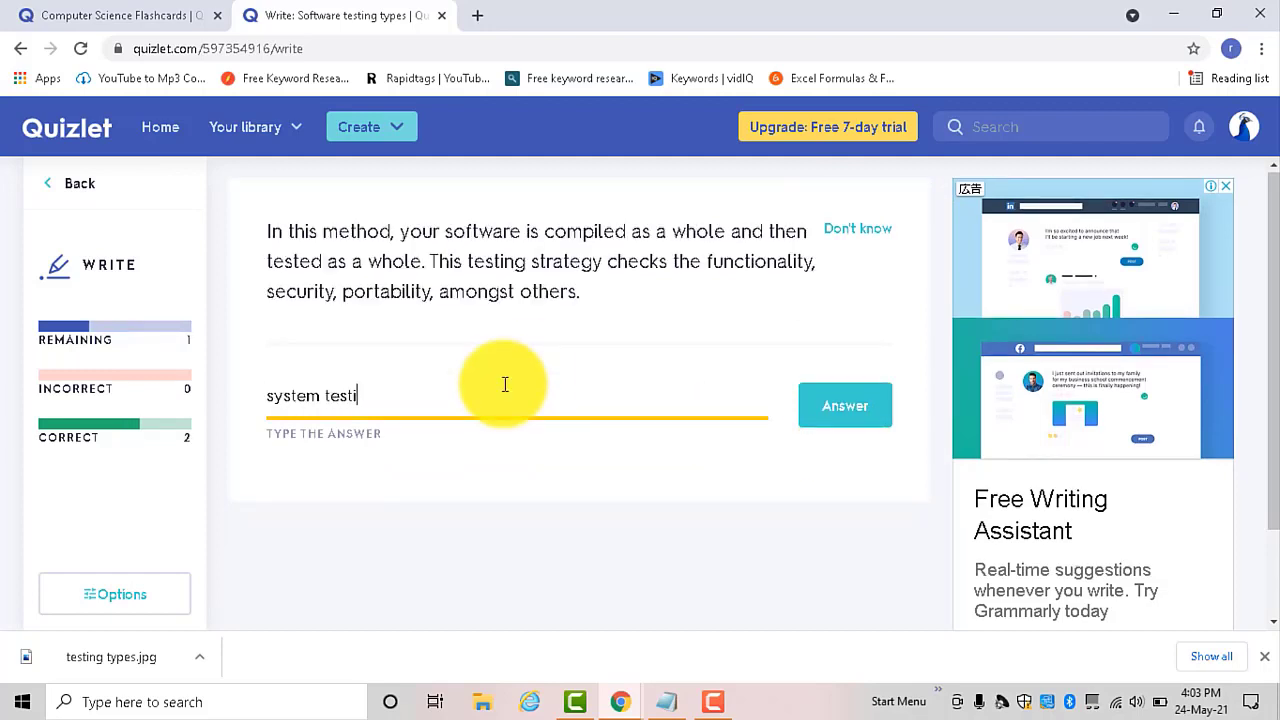
{"action": "type", "text": "ng"}
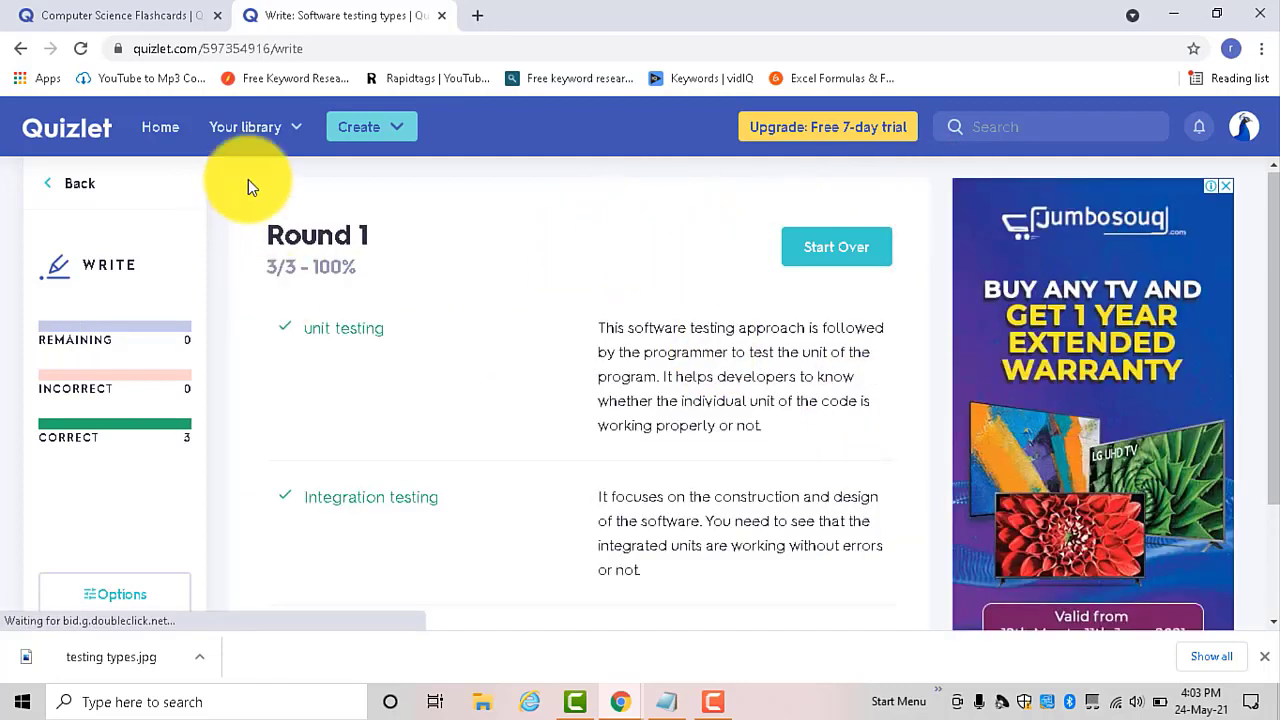
{"action": "left_click", "coordinate": [20, 50]}
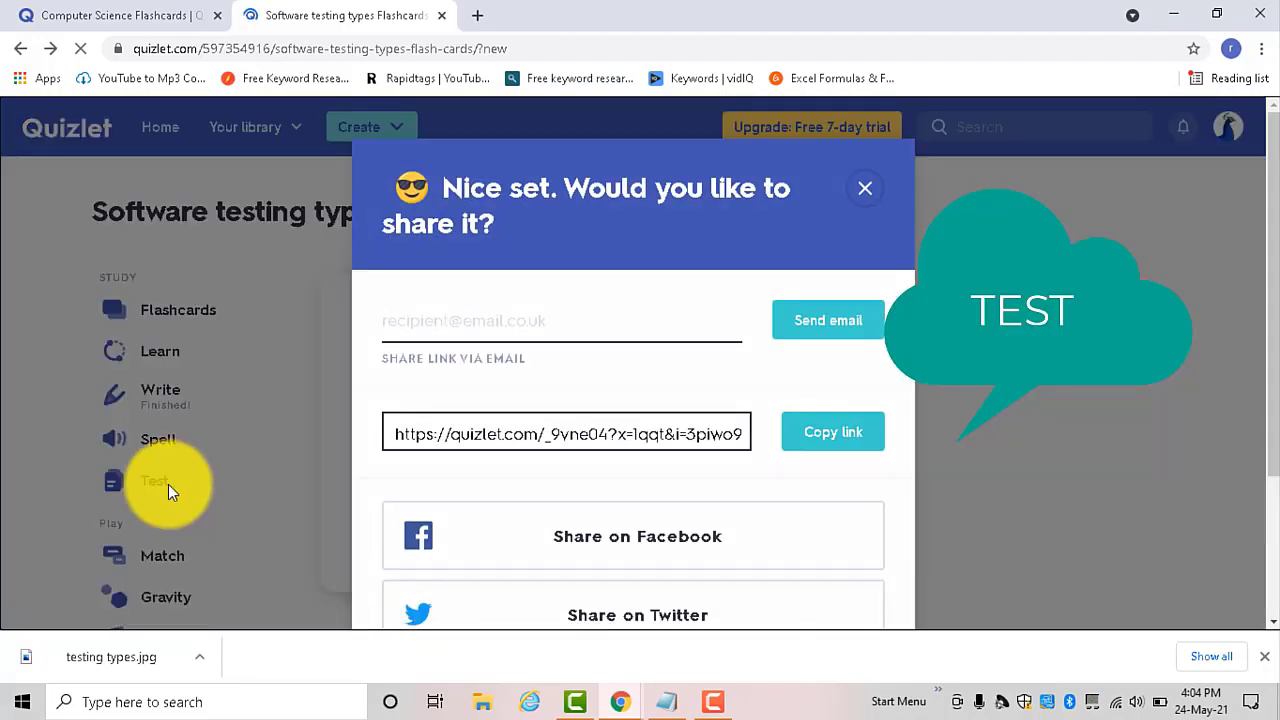
Start a practice test, dropping Written and Matching questions and adding True/False alongside Multiple Choice
{"action": "left_click", "coordinate": [864, 190]}
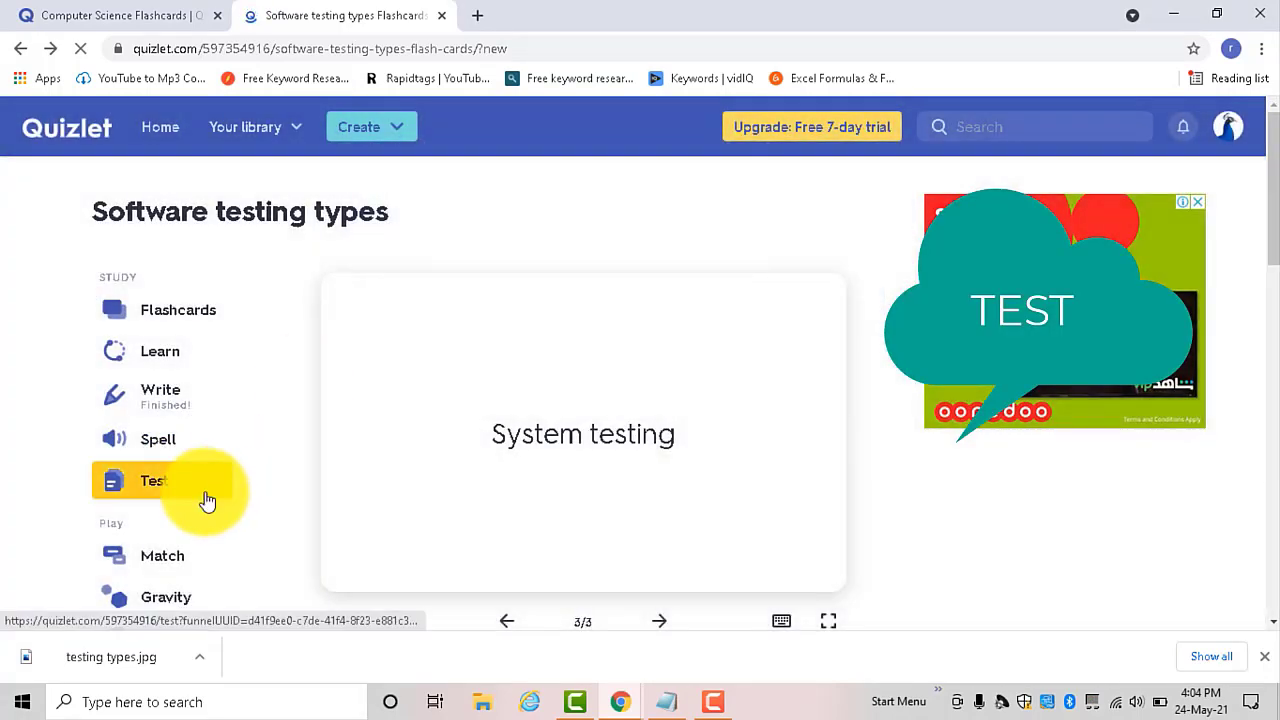
{"action": "left_click", "coordinate": [155, 488]}
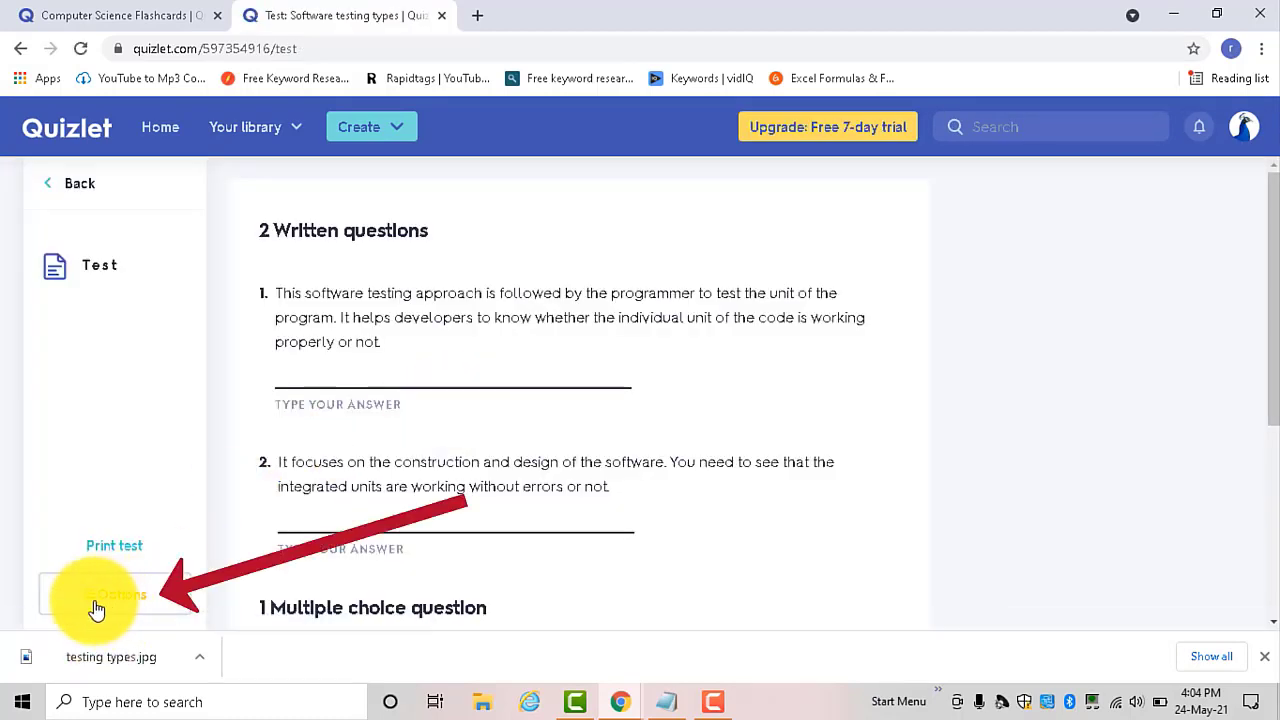
{"action": "left_click", "coordinate": [95, 606]}
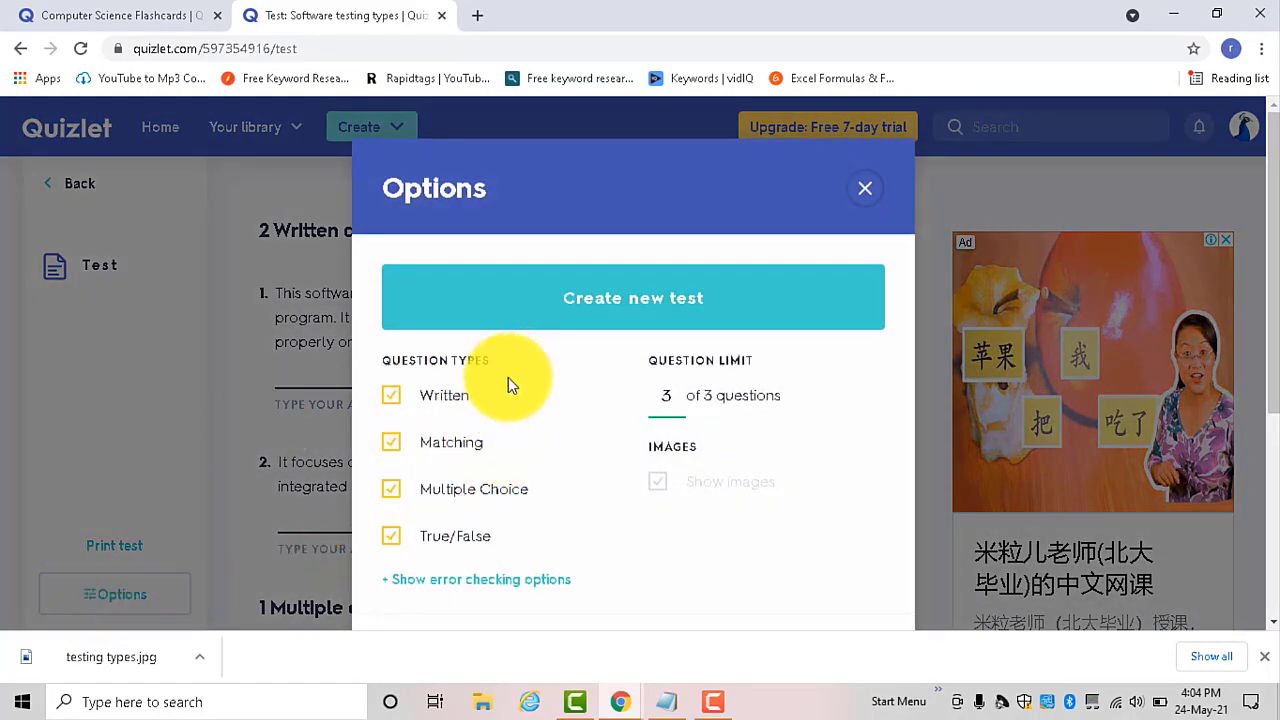
{"action": "left_click", "coordinate": [415, 452]}
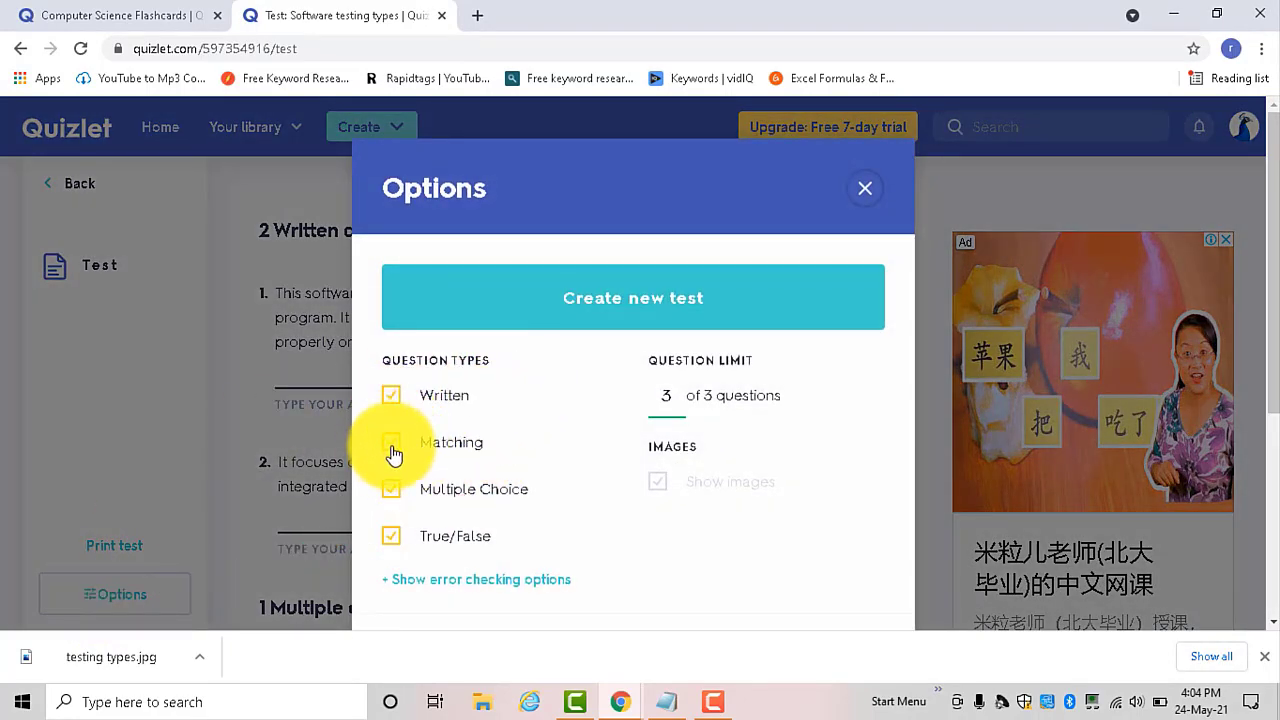
{"action": "left_click", "coordinate": [396, 405]}
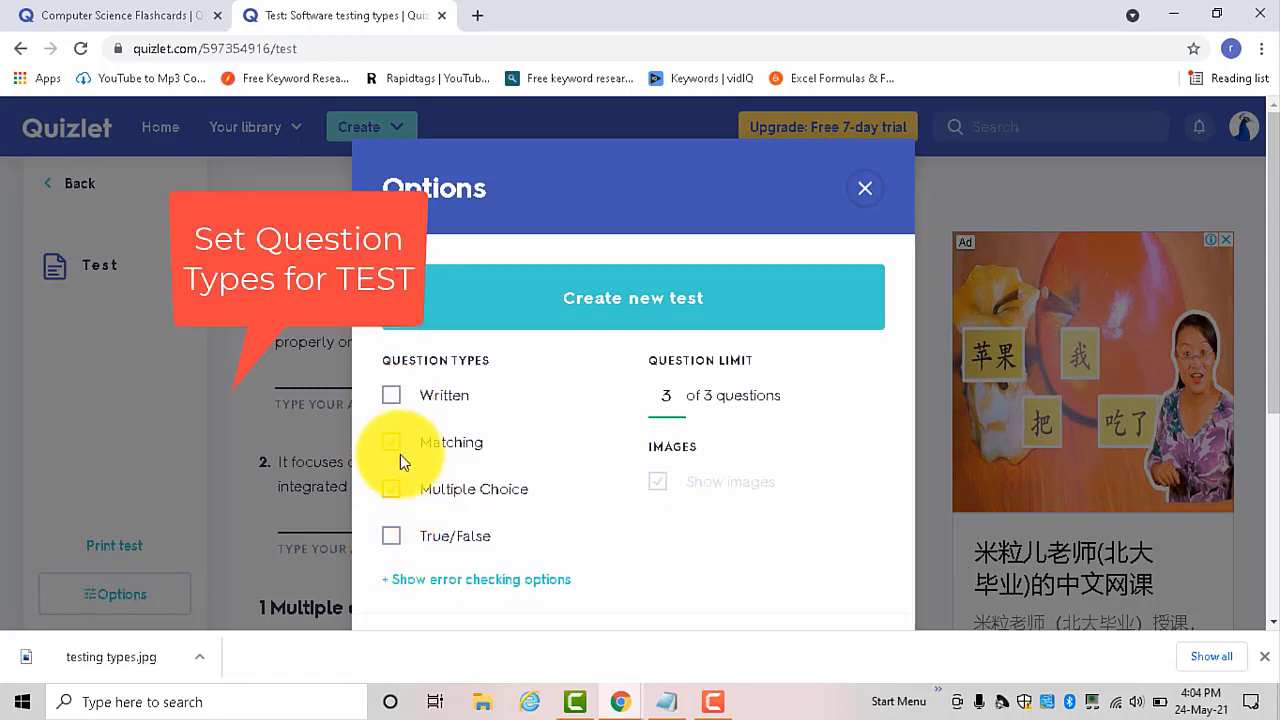
{"action": "left_click", "coordinate": [390, 540]}
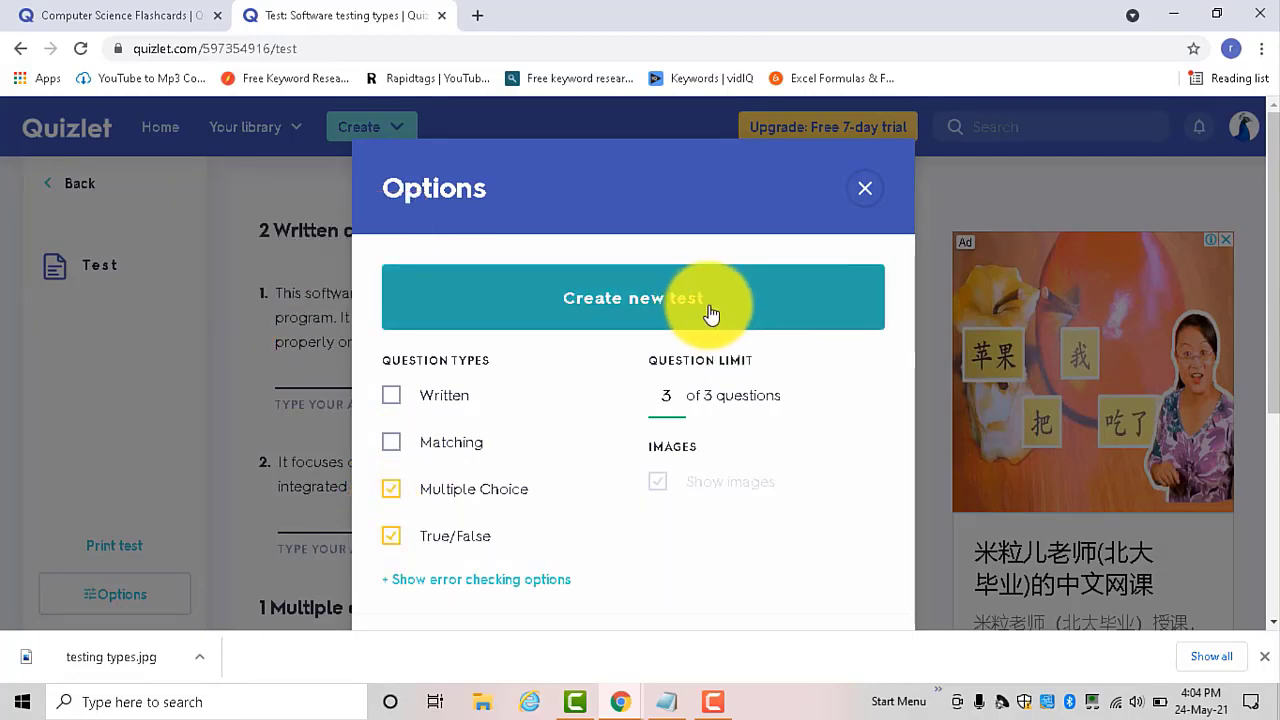
Answer the new test with unit testing, Integration testing and True, score 100%, and return to the set
{"action": "left_click", "coordinate": [714, 316]}
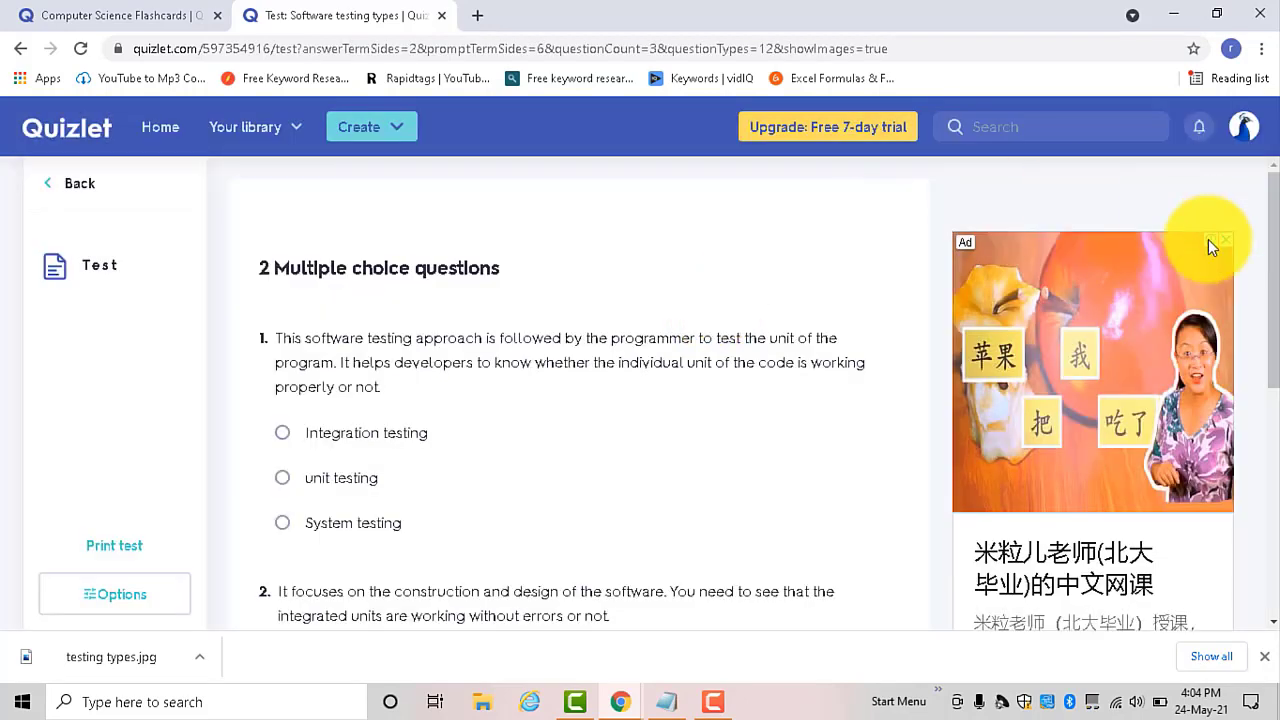
{"action": "scroll", "coordinate": [1262, 242], "scroll_direction": "down", "scroll_amount": 1}
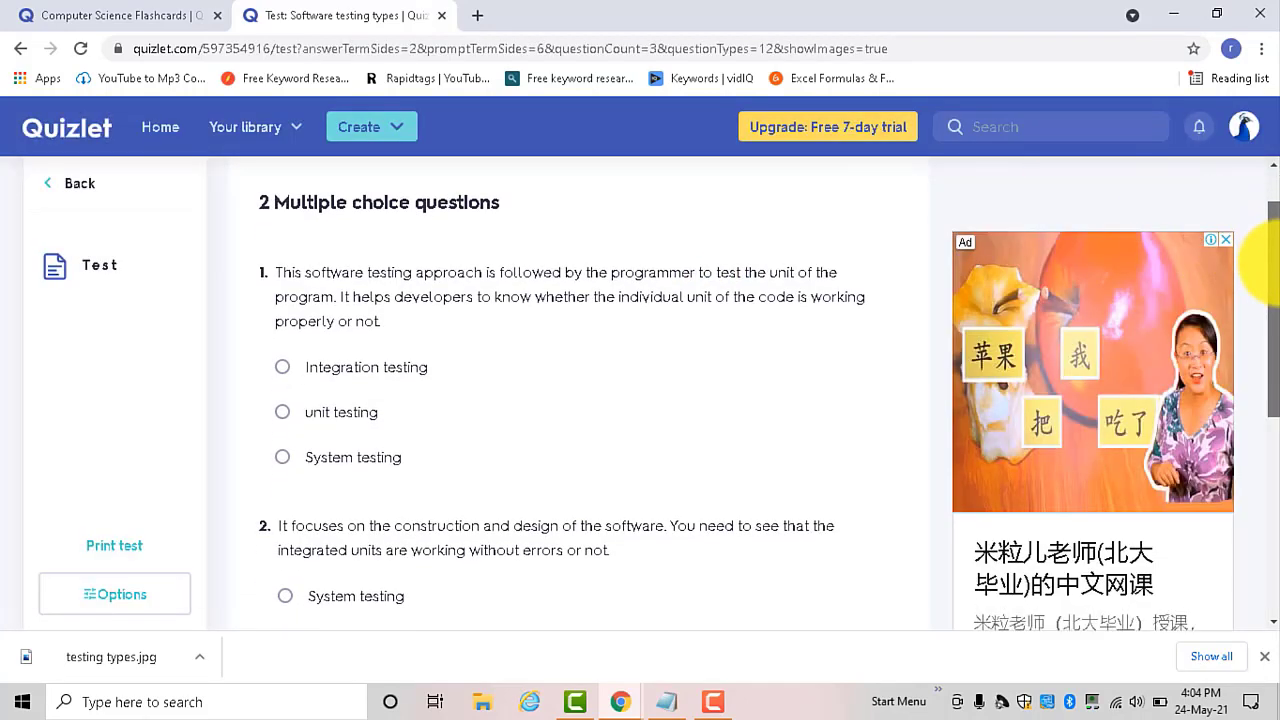
{"action": "left_click", "coordinate": [286, 393]}
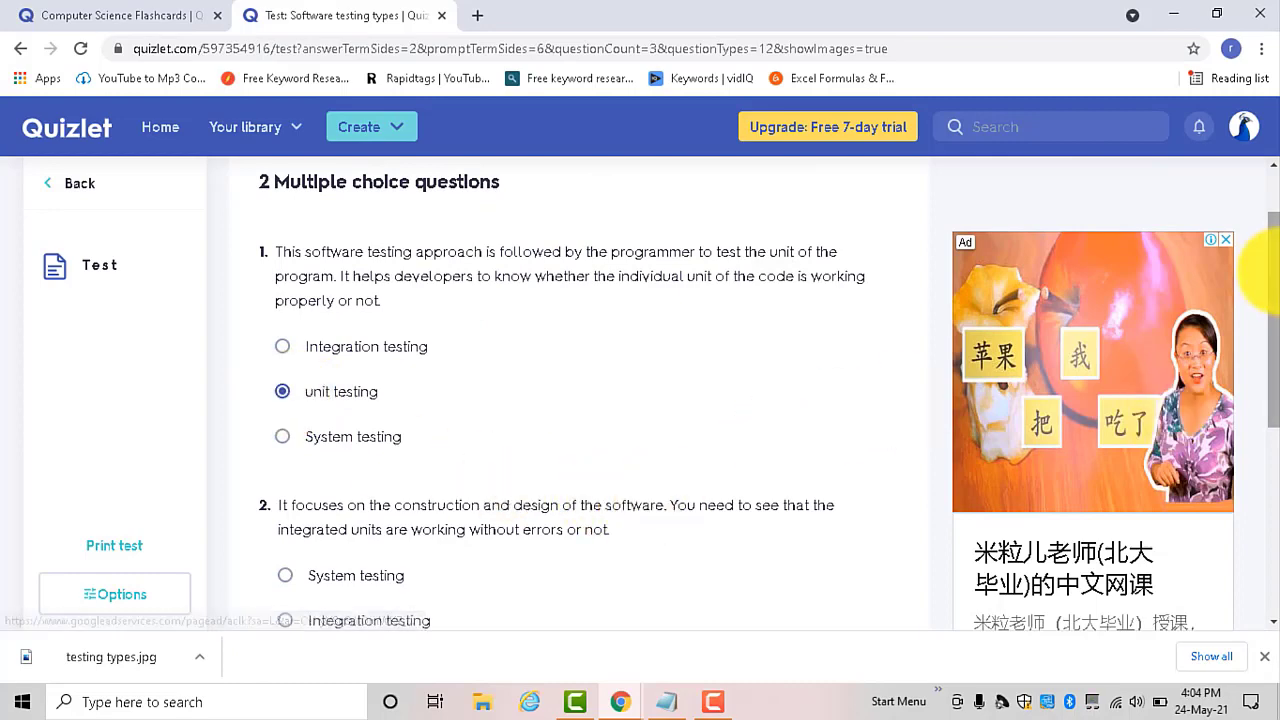
{"action": "left_click_drag", "start_coordinate": [1270, 288], "coordinate": [1268, 371]}
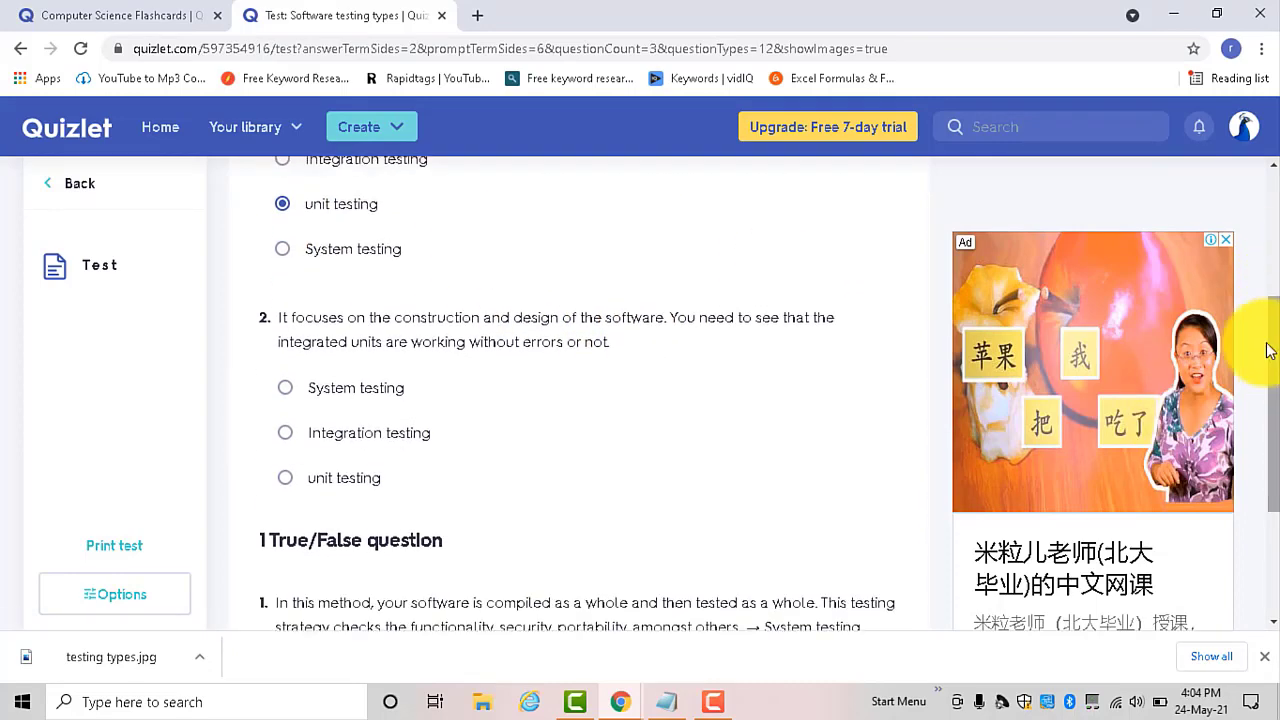
{"action": "left_click", "coordinate": [288, 433]}
{"action": "left_click_drag", "start_coordinate": [1272, 331], "coordinate": [1272, 433]}
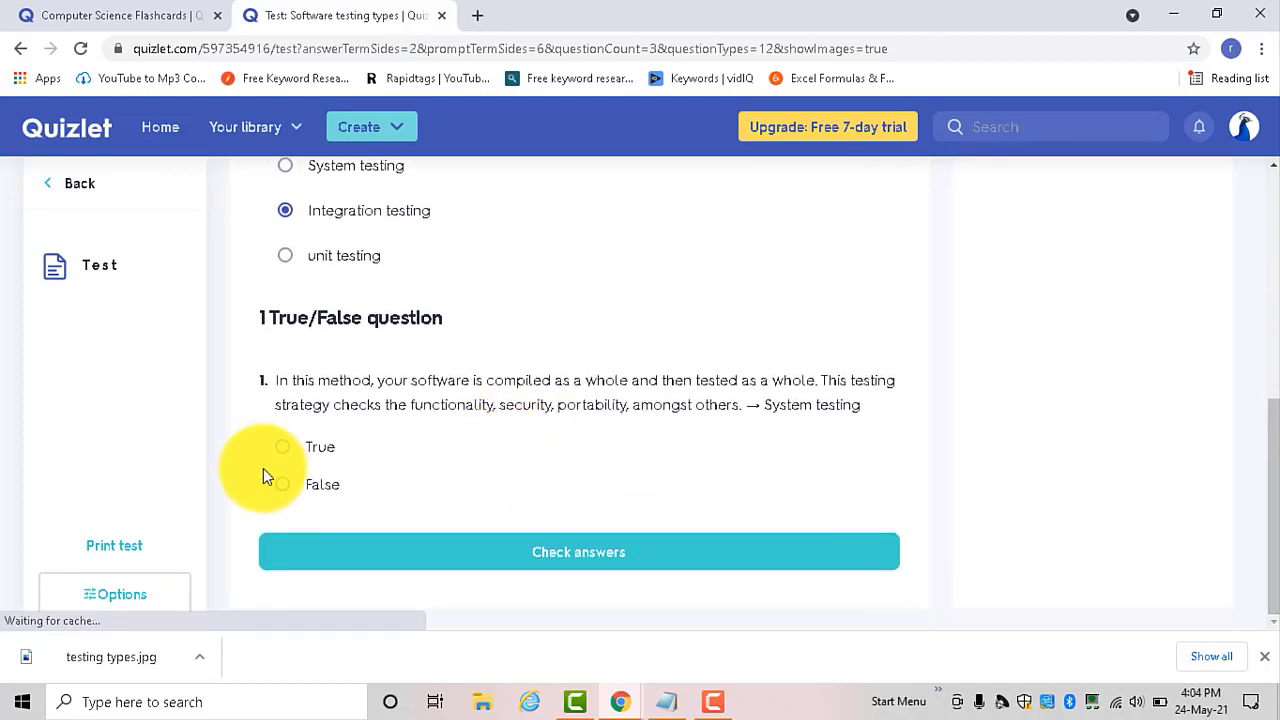
{"action": "left_click", "coordinate": [286, 456]}
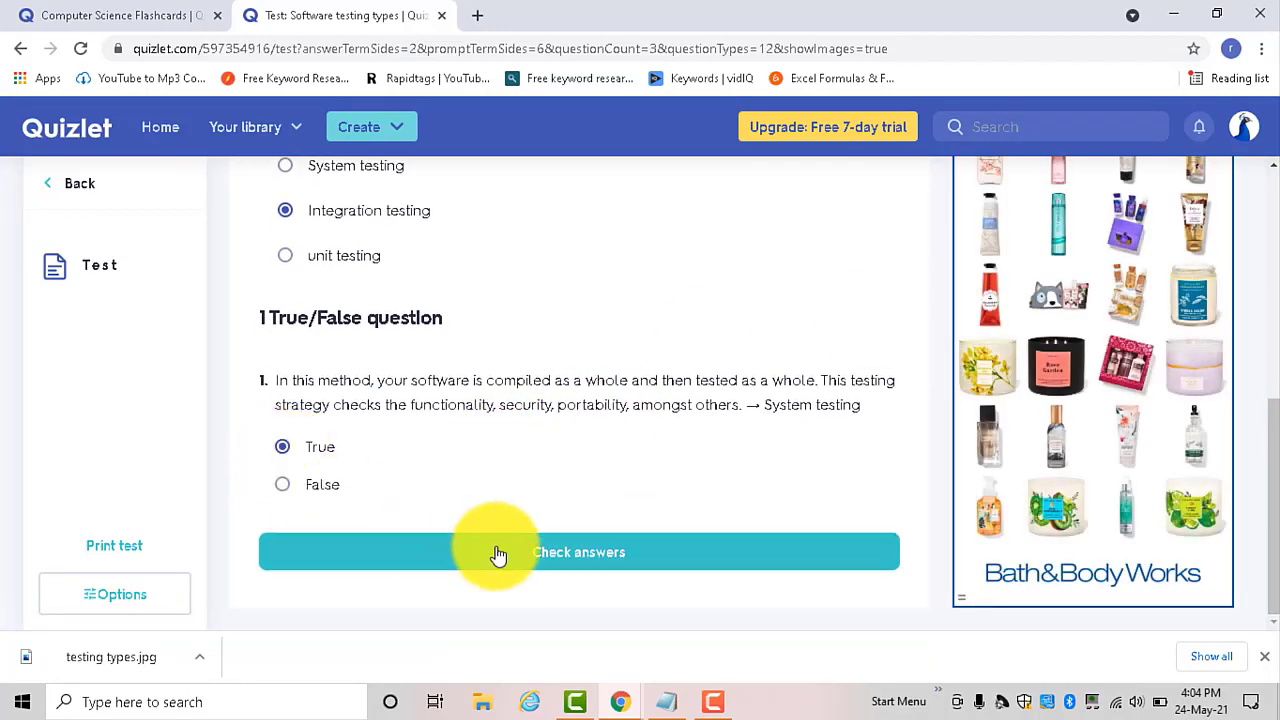
{"action": "left_click", "coordinate": [495, 556]}
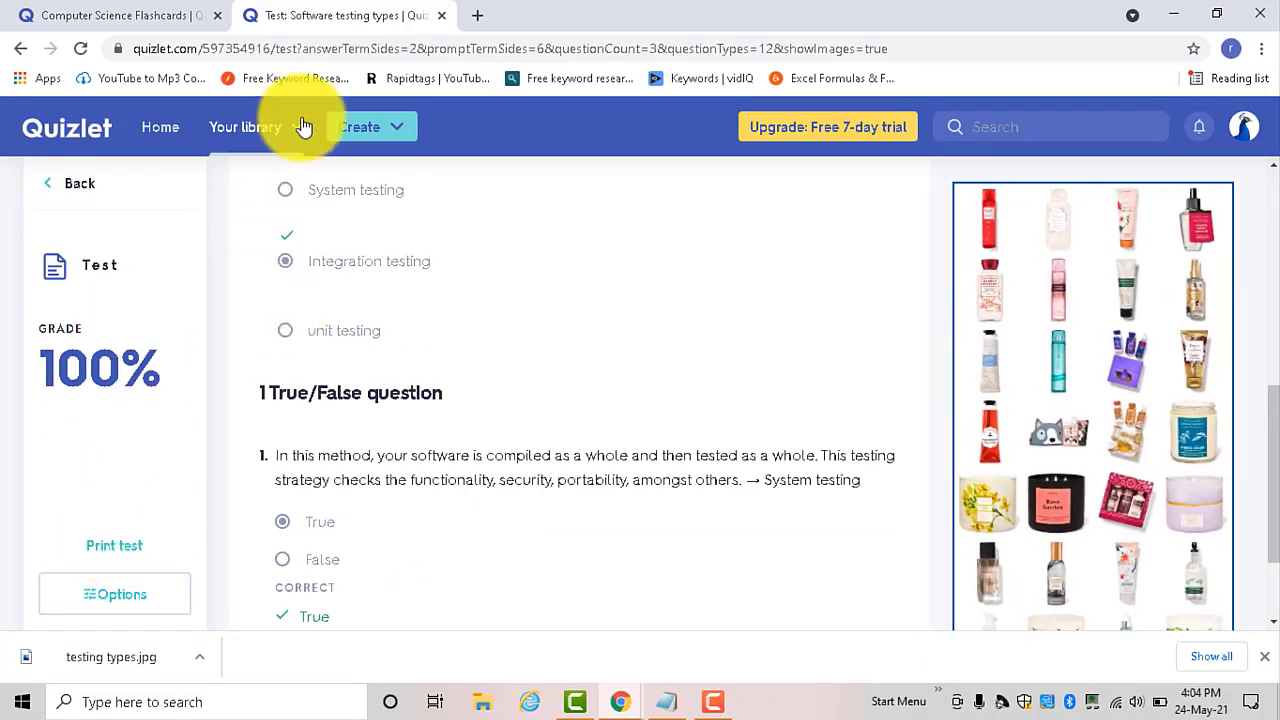
{"action": "left_click", "coordinate": [20, 48]}
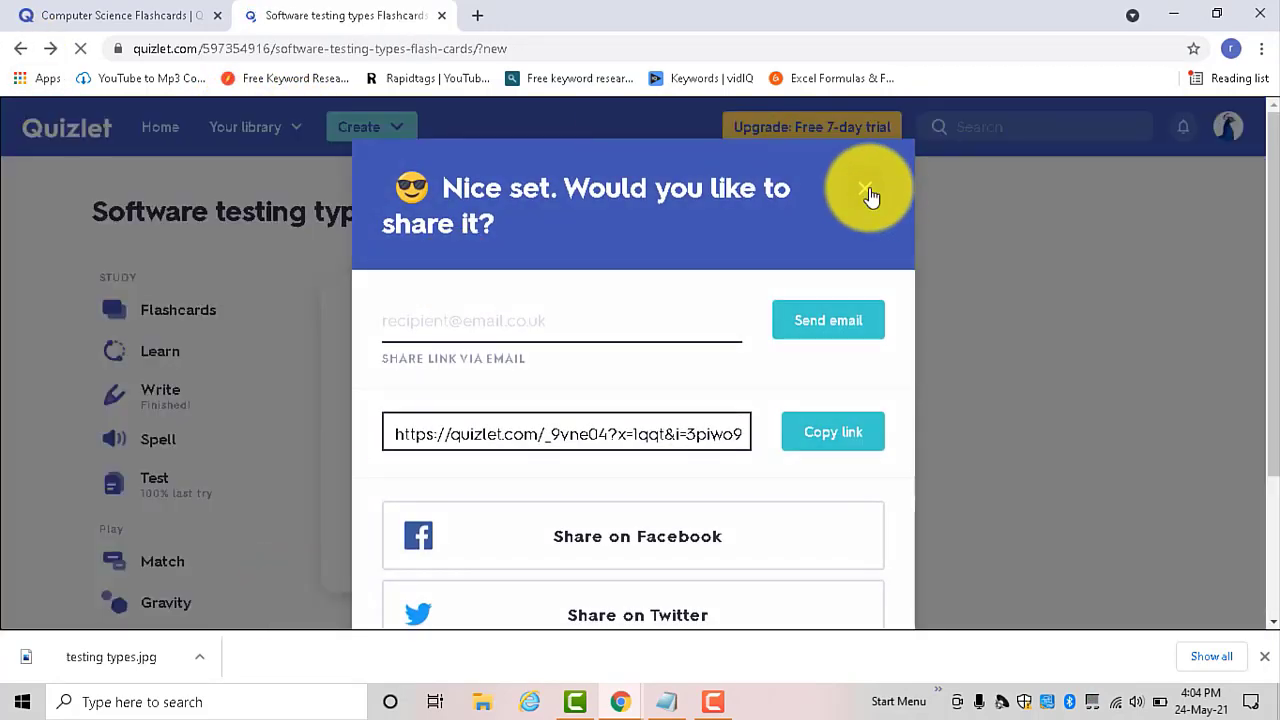
Play Match, pairing Integration testing, unit testing and System testing with their definitions in 14.3 seconds
{"action": "left_click", "coordinate": [868, 190]}
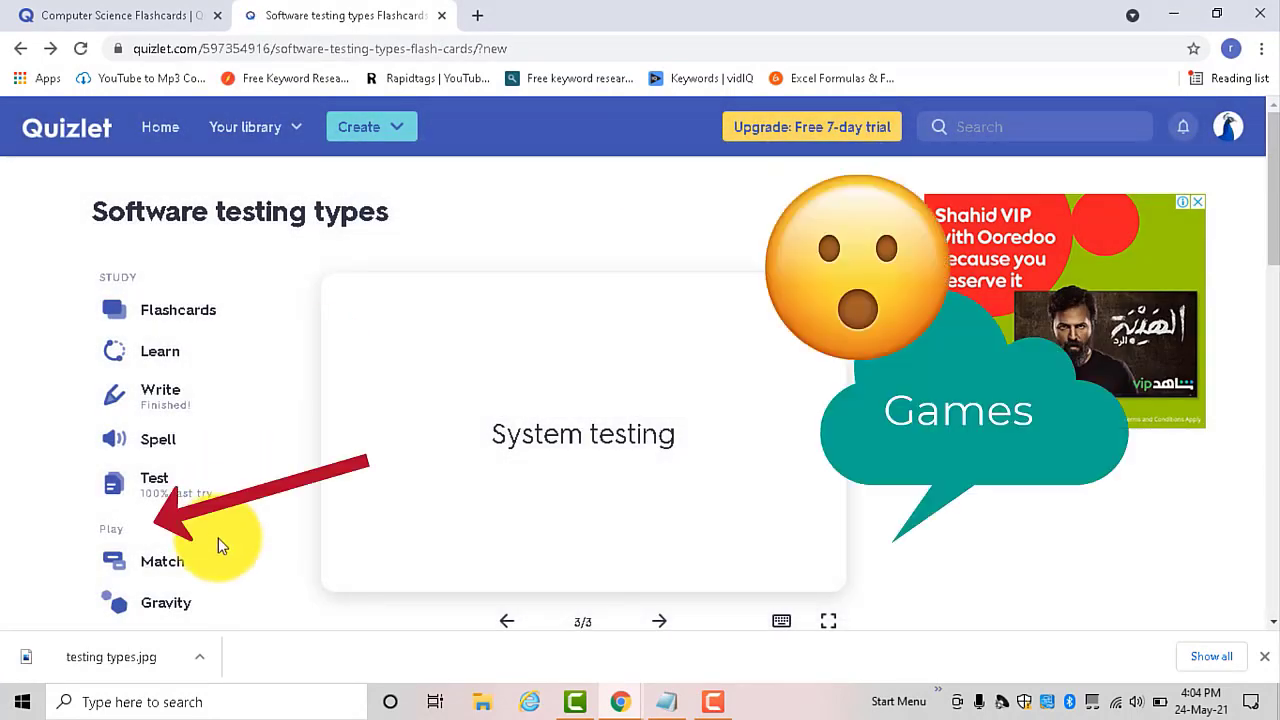
{"action": "left_click", "coordinate": [165, 570]}
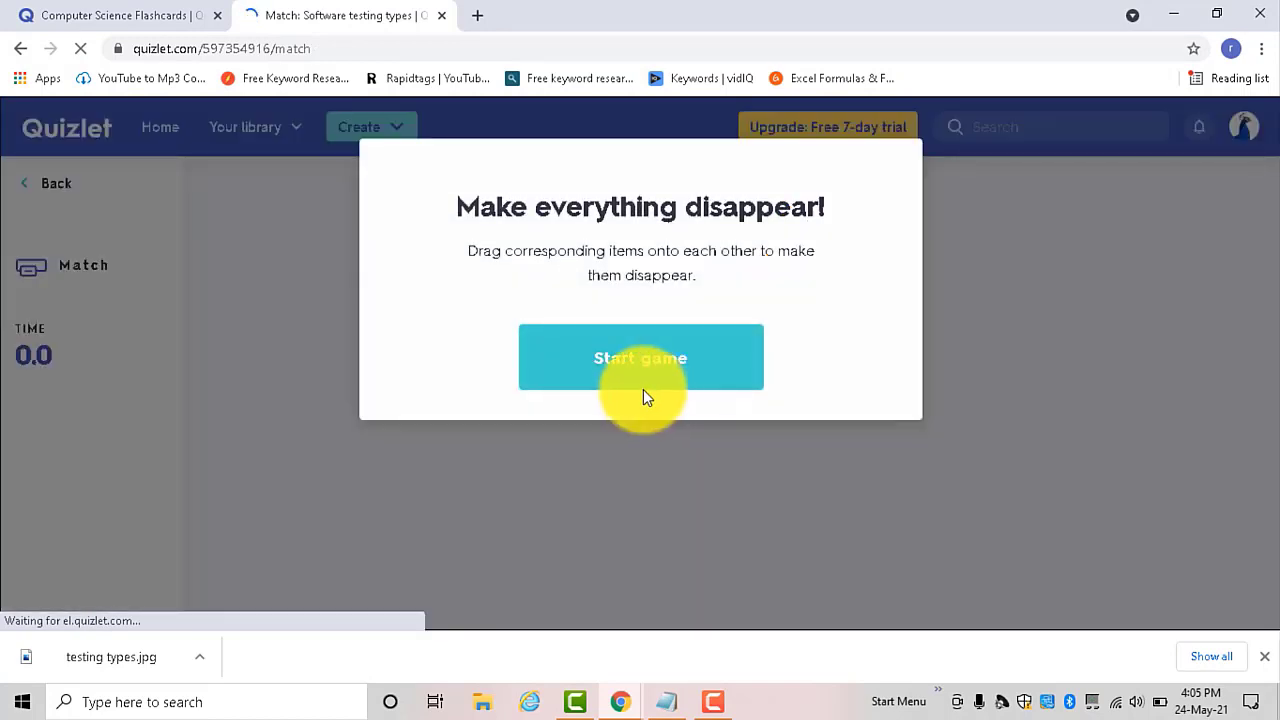
{"action": "left_click", "coordinate": [643, 392]}
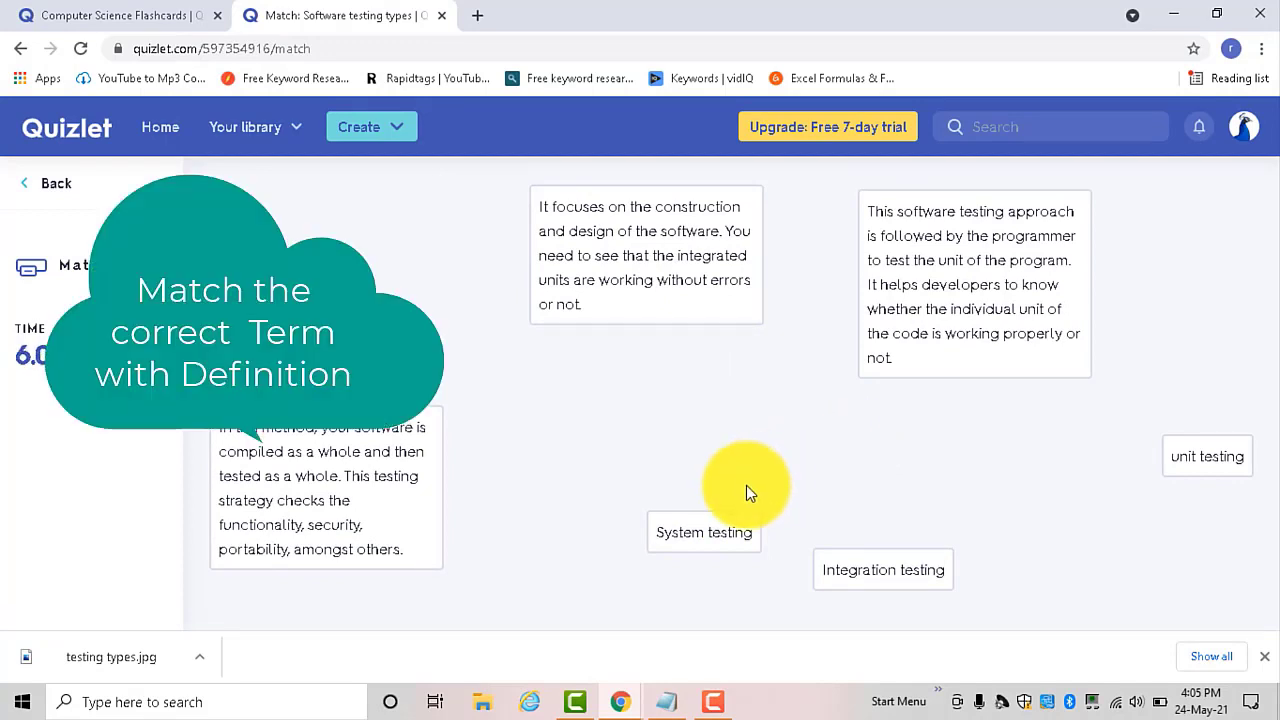
{"action": "left_click_drag", "start_coordinate": [860, 568], "coordinate": [692, 260]}
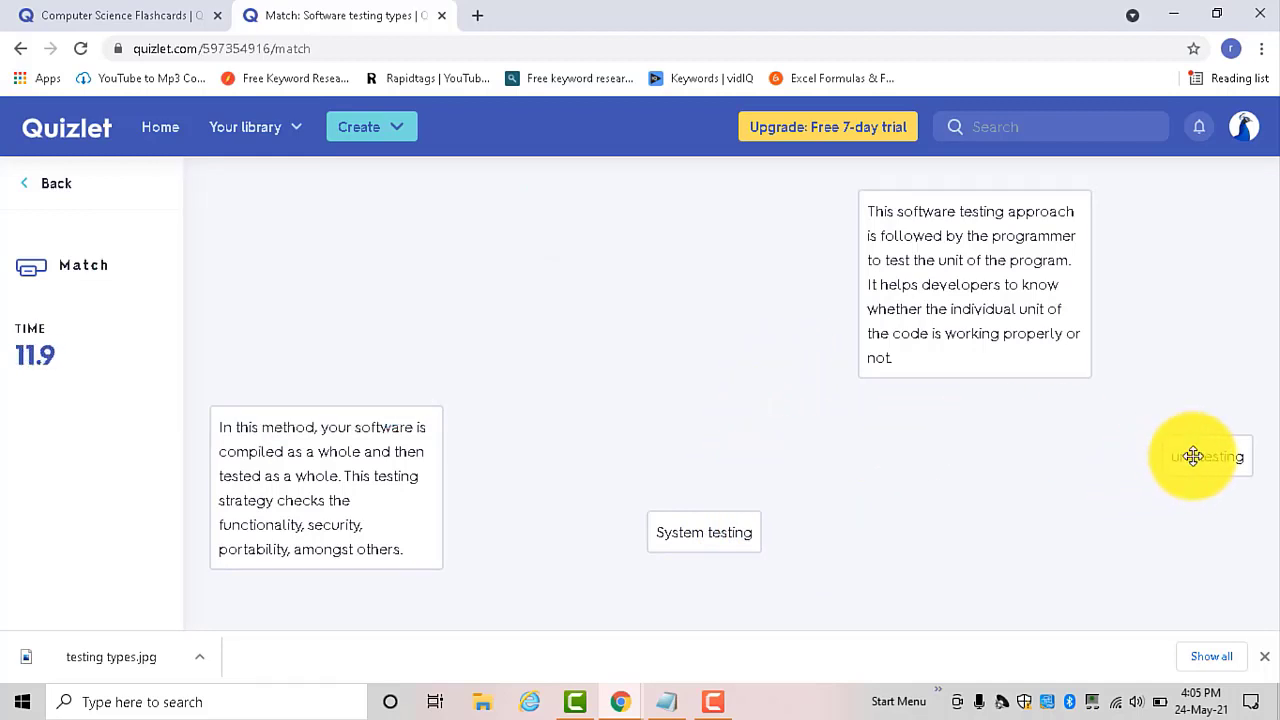
{"action": "left_click_drag", "start_coordinate": [1194, 456], "coordinate": [952, 249]}
{"action": "left_click_drag", "start_coordinate": [704, 532], "coordinate": [372, 497]}
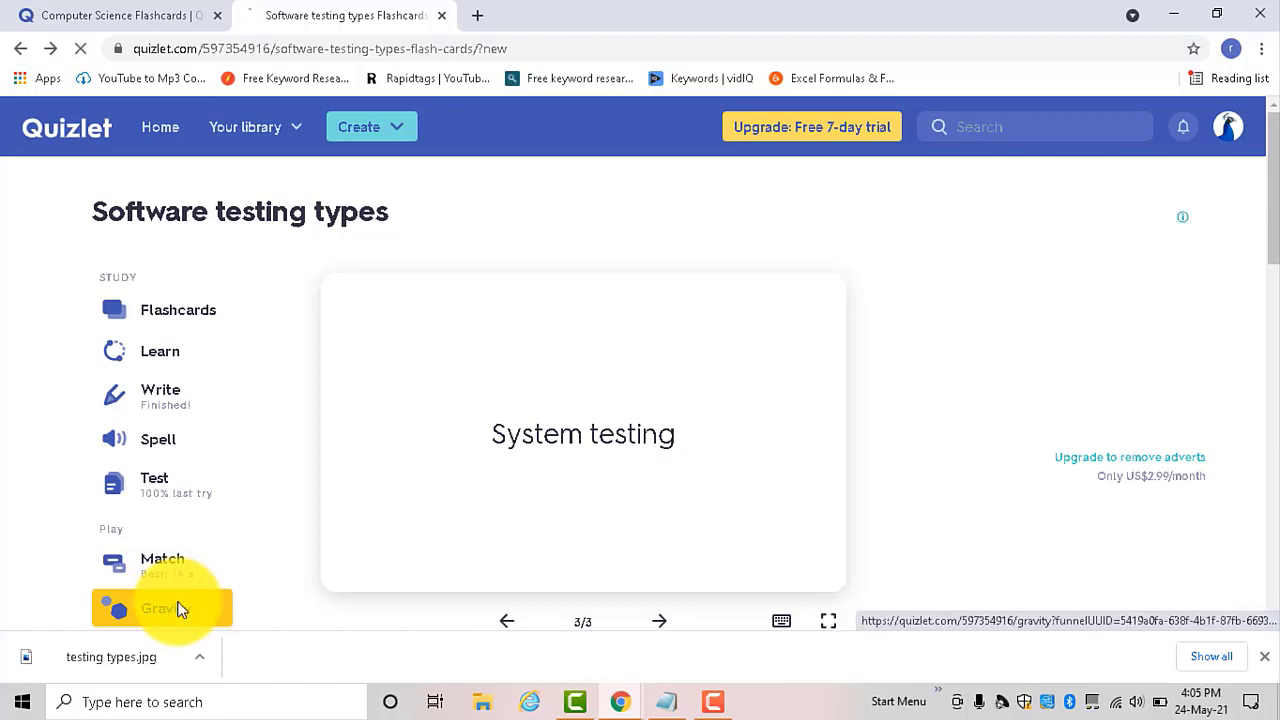
Launch Gravity on Easy difficulty and answer the first asteroid with 'unit testing'
{"action": "left_click", "coordinate": [183, 607]}
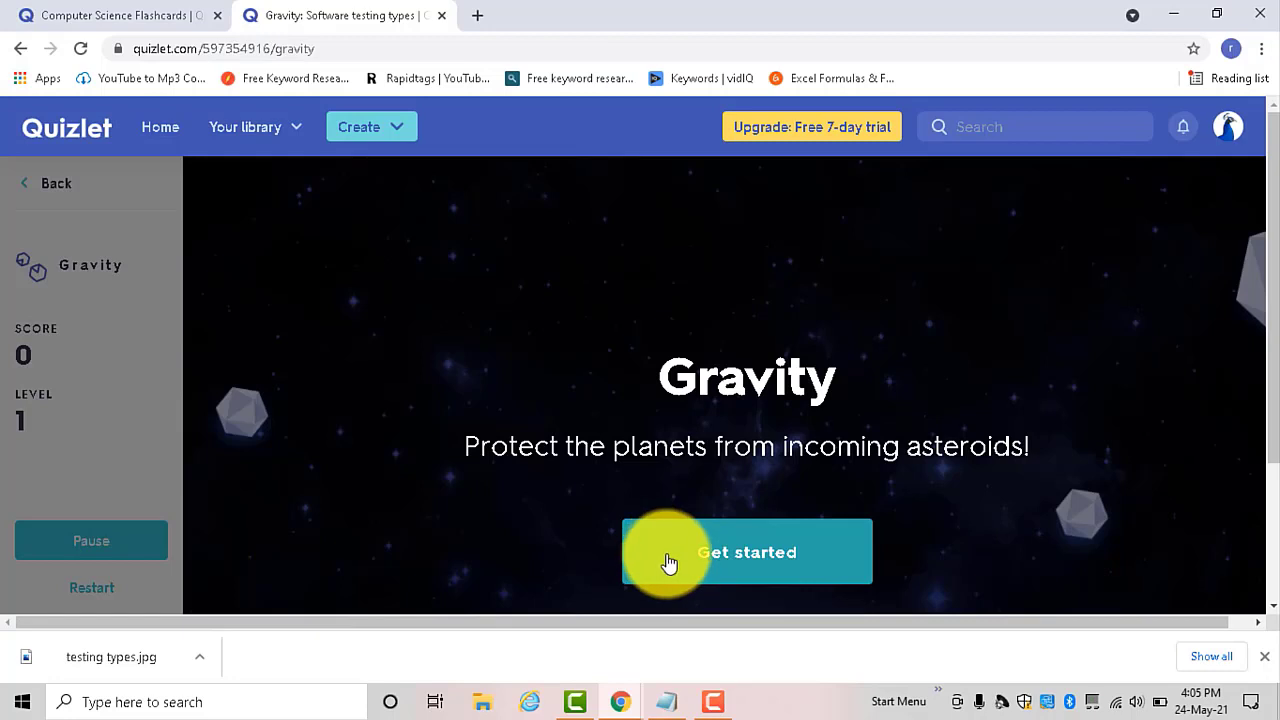
{"action": "left_click", "coordinate": [668, 563]}
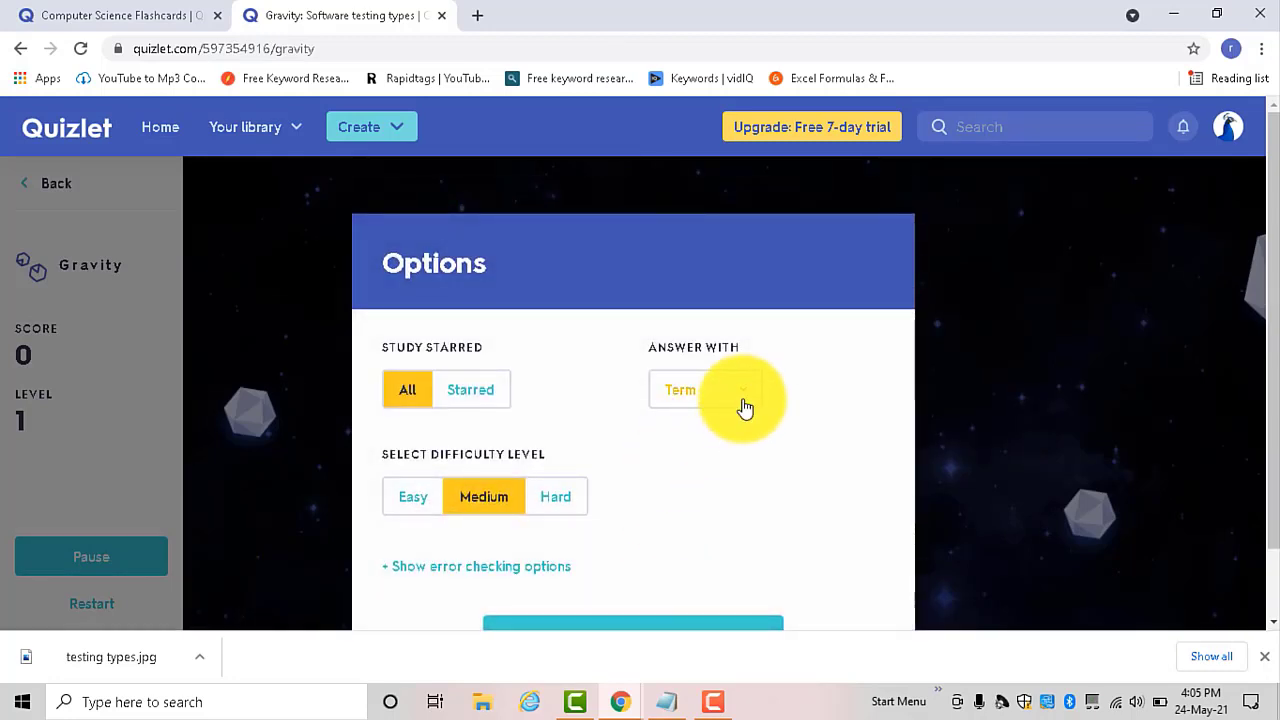
{"action": "scroll", "coordinate": [1273, 270], "scroll_direction": "down", "scroll_amount": 1}
{"action": "left_click_drag", "start_coordinate": [1273, 270], "coordinate": [1270, 334]}
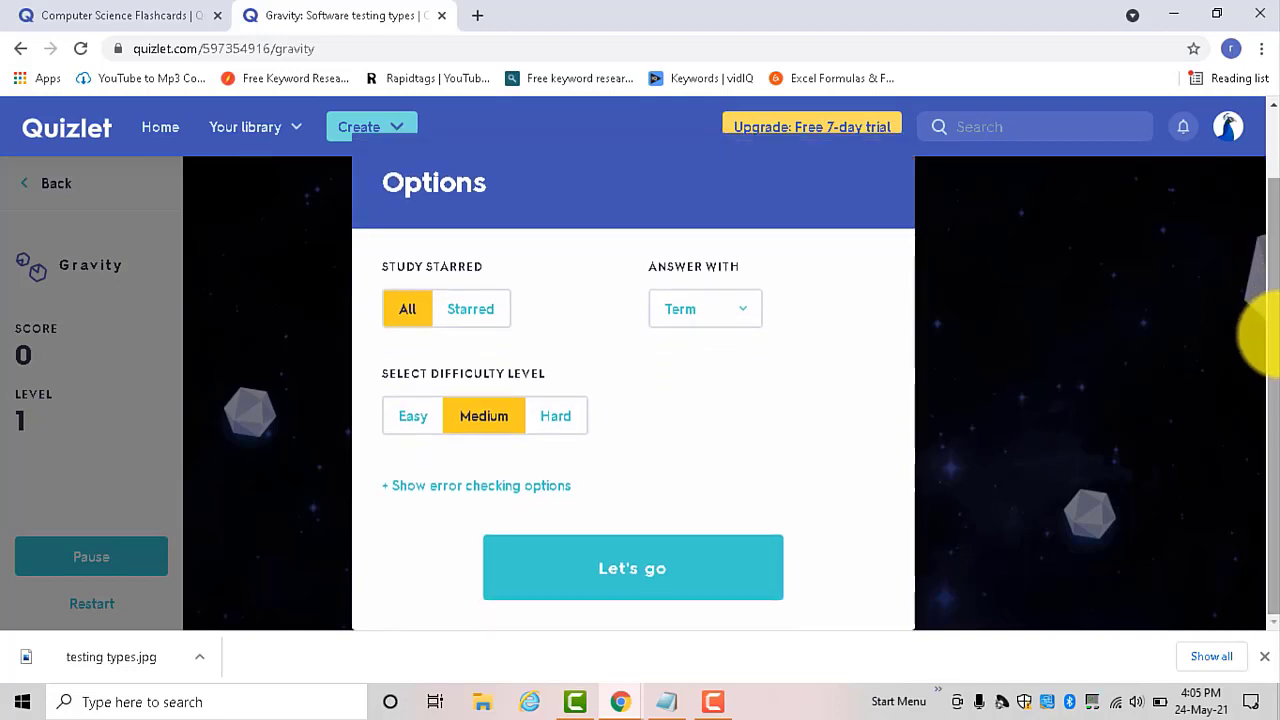
{"action": "left_click", "coordinate": [415, 430]}
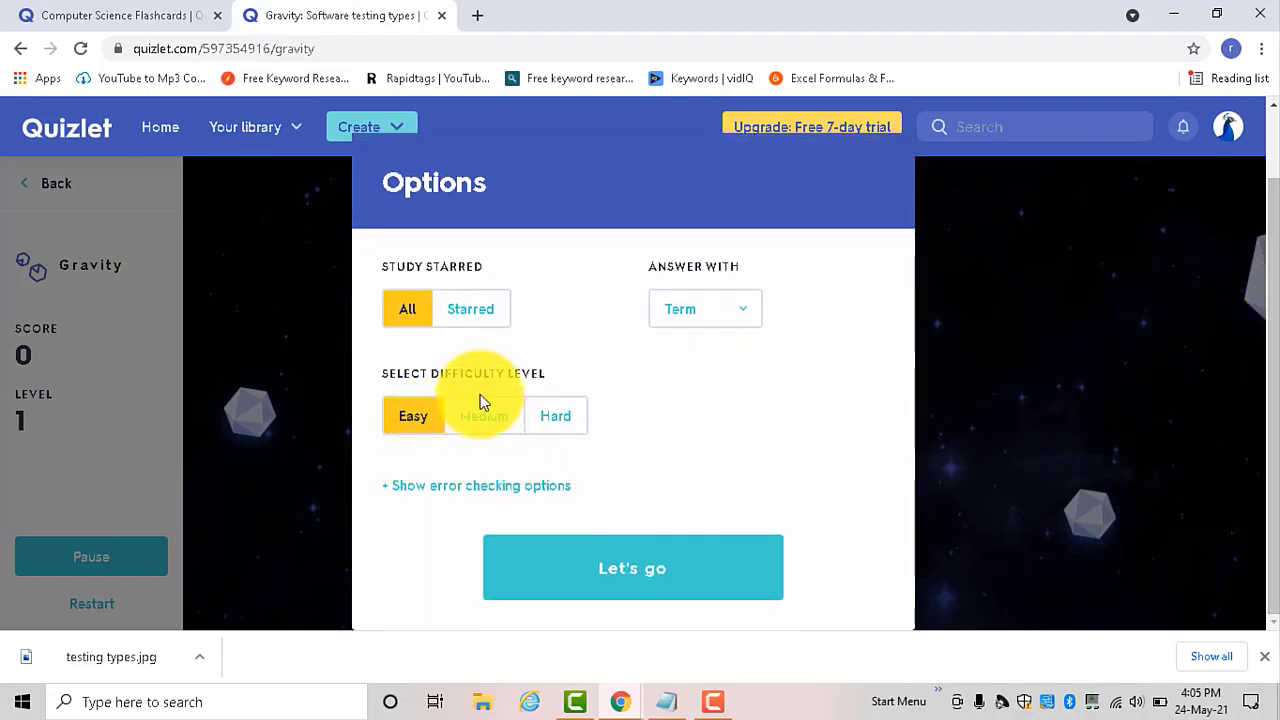
{"action": "left_click", "coordinate": [604, 576]}
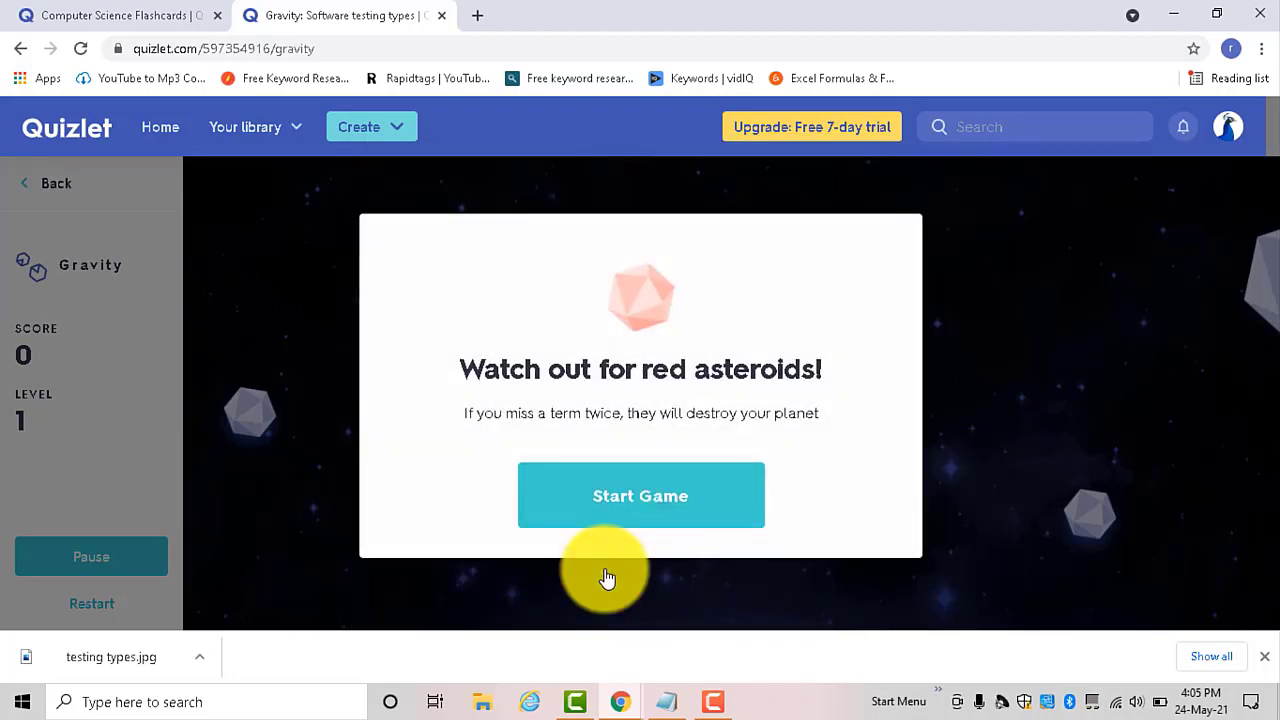
{"action": "left_click", "coordinate": [624, 501]}
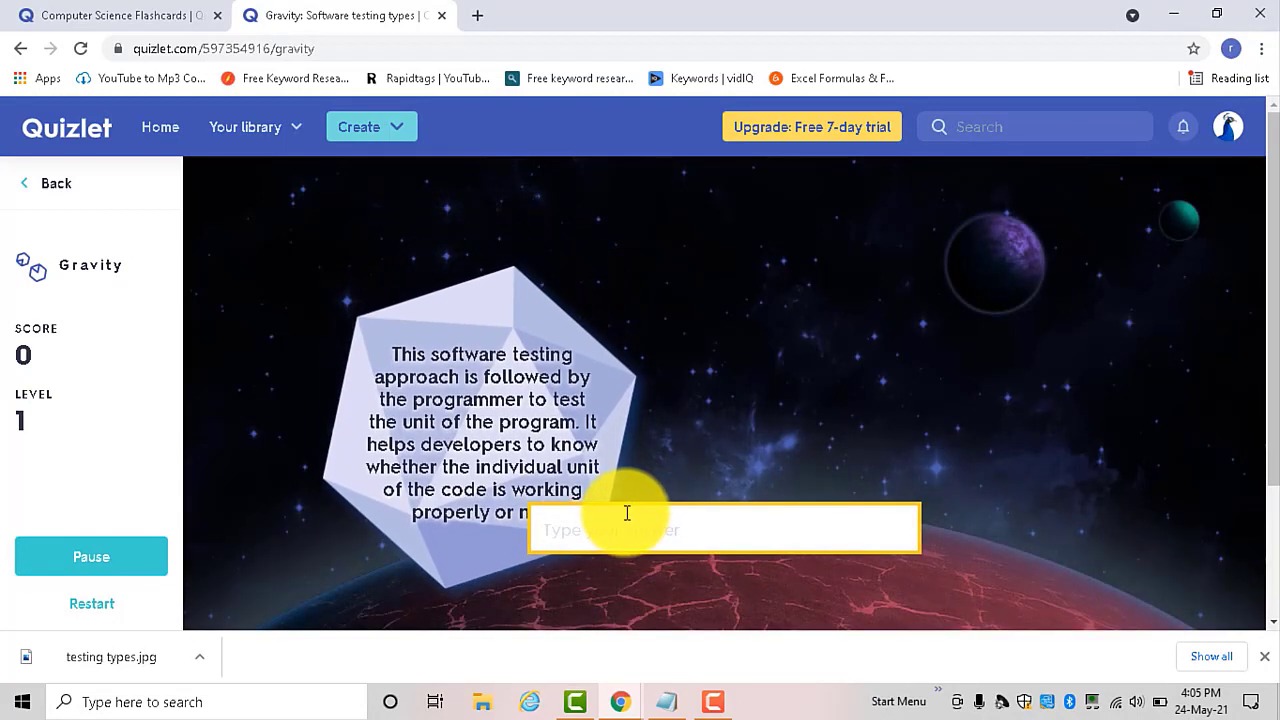
{"action": "type", "text": "uni"}
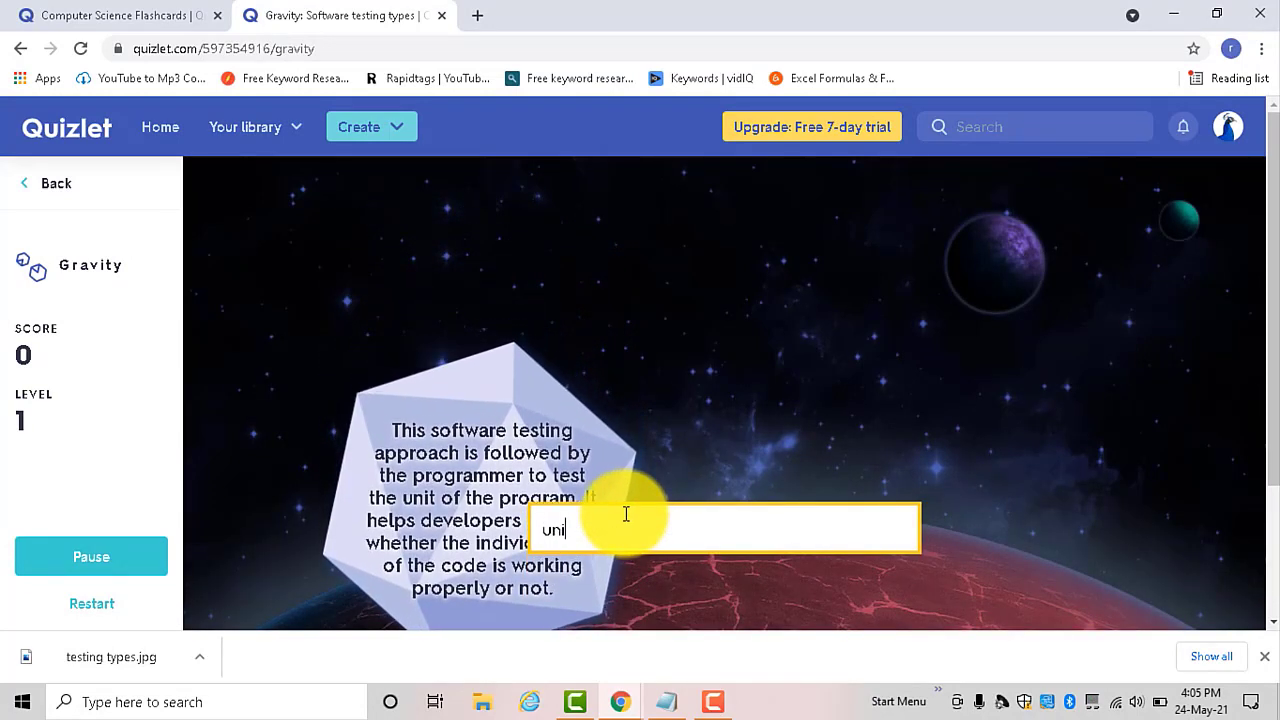
{"action": "type", "text": "t testi"}
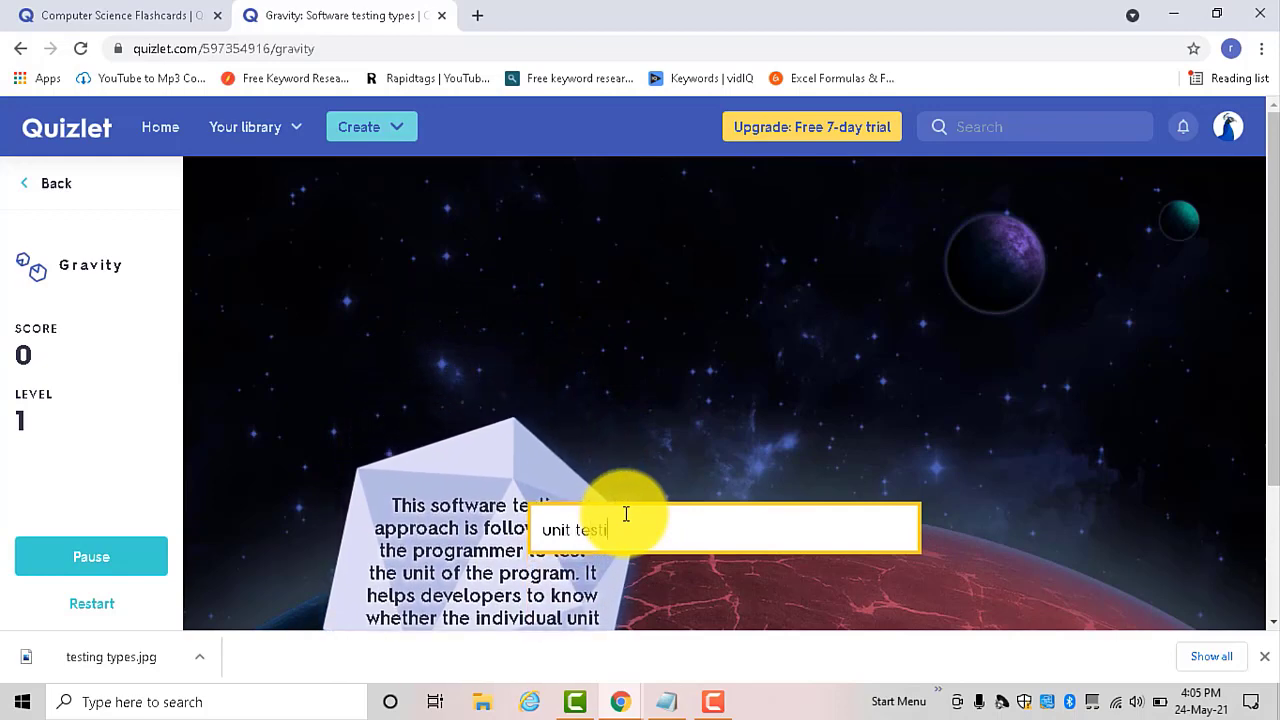
{"action": "type", "text": "ng"}
{"action": "key", "text": "Return"}
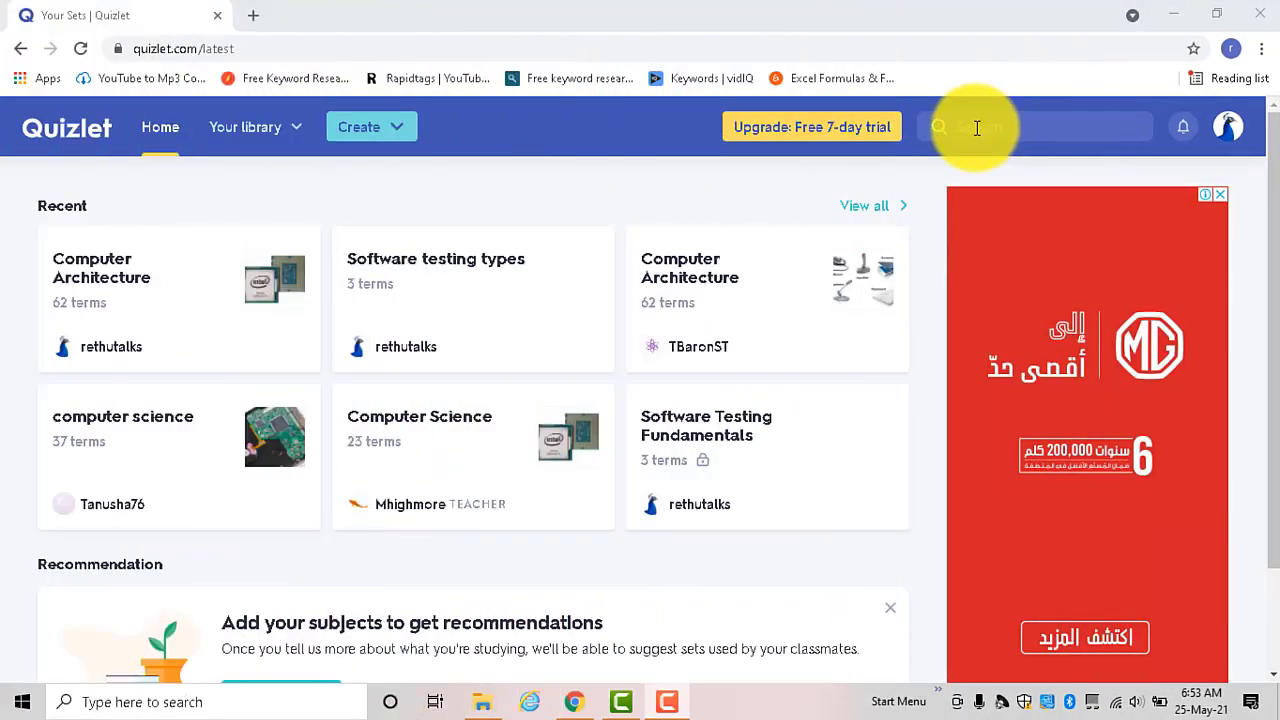
Run a Quizlet search for 'computer architecture' study sets
{"action": "left_click", "coordinate": [980, 127]}
{"action": "type", "text": "computer arch"}
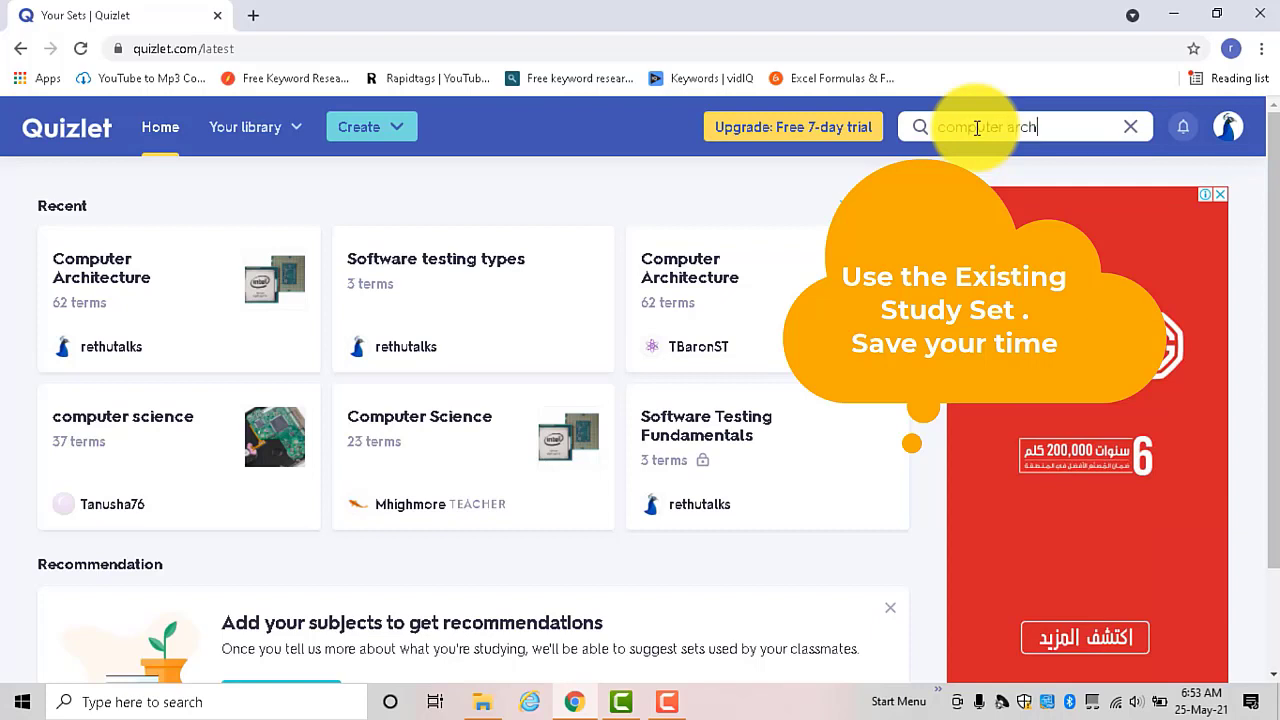
{"action": "type", "text": "itecture"}
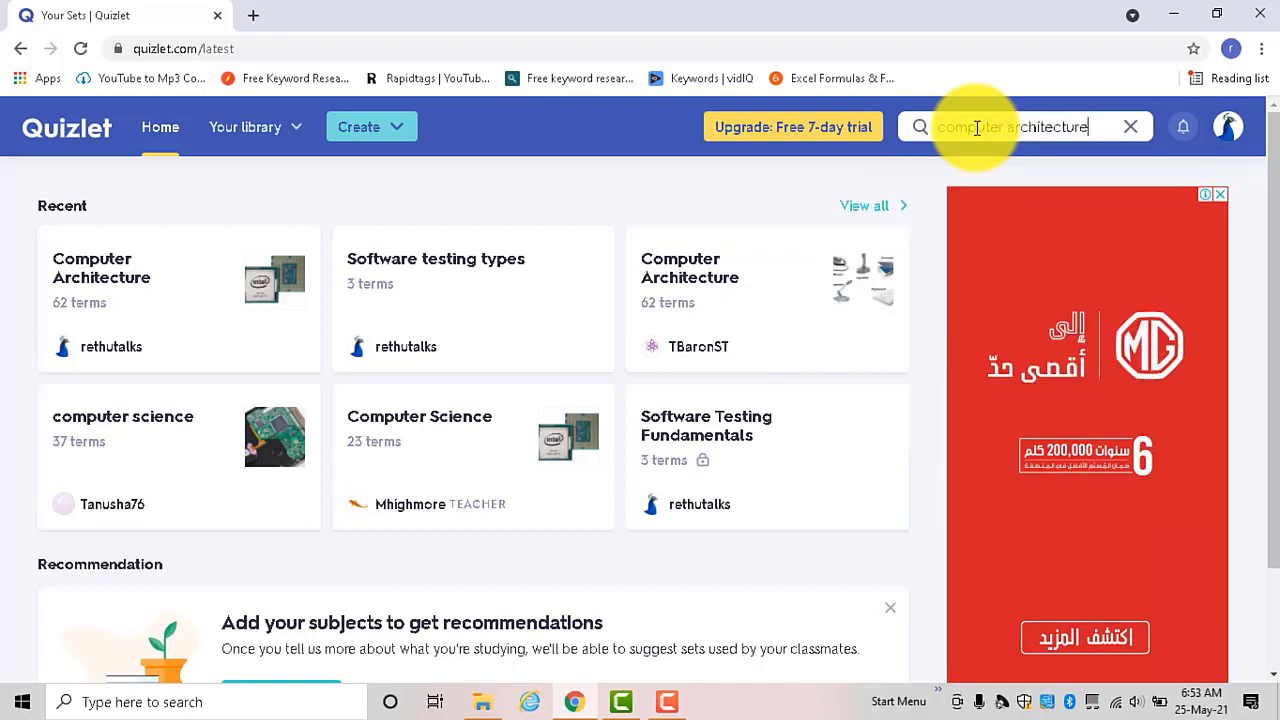
{"action": "key", "text": "Return"}
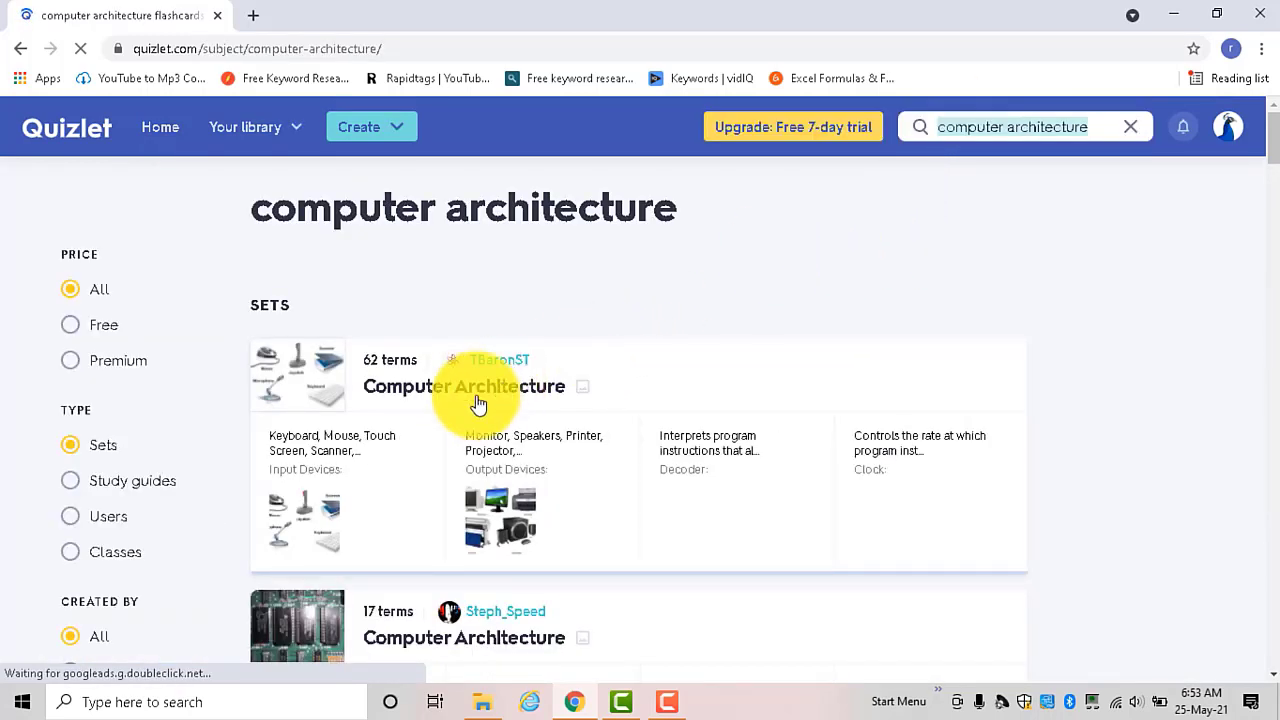
Open the 62-term Computer Architecture set and view its Print/Export options menu
{"action": "left_click", "coordinate": [418, 388]}
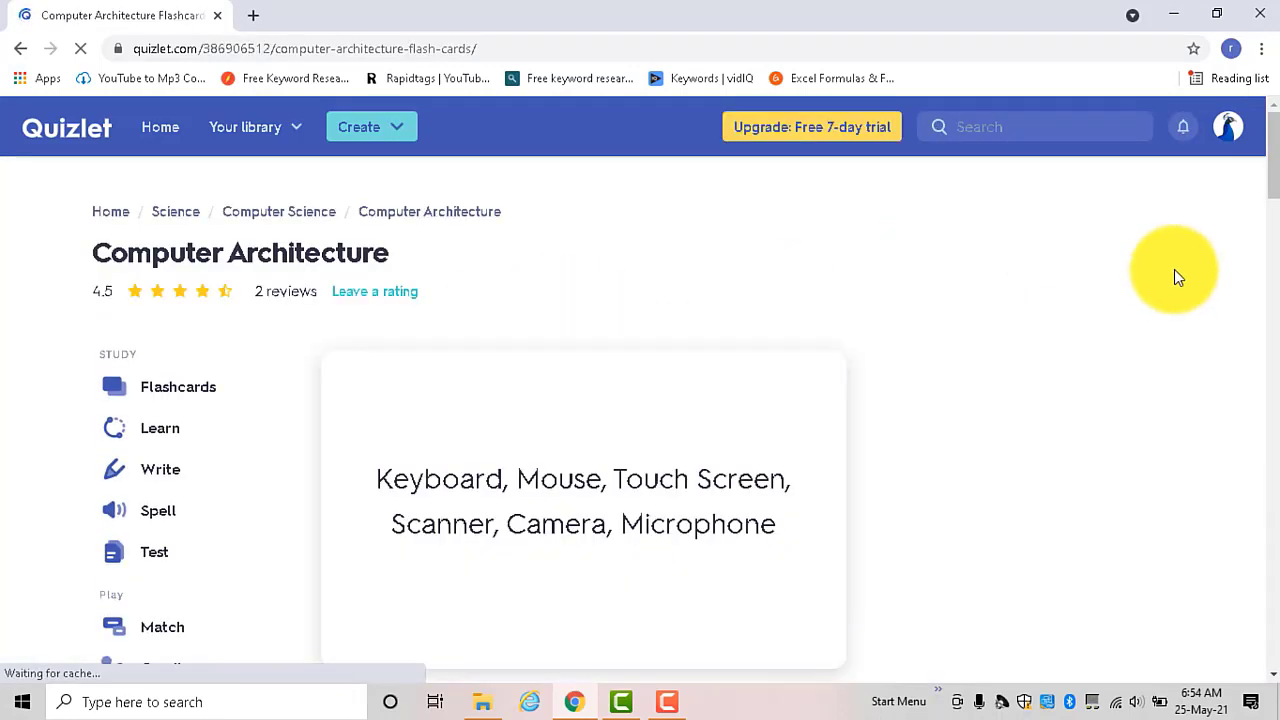
{"action": "left_click_drag", "start_coordinate": [1275, 178], "coordinate": [1247, 213]}
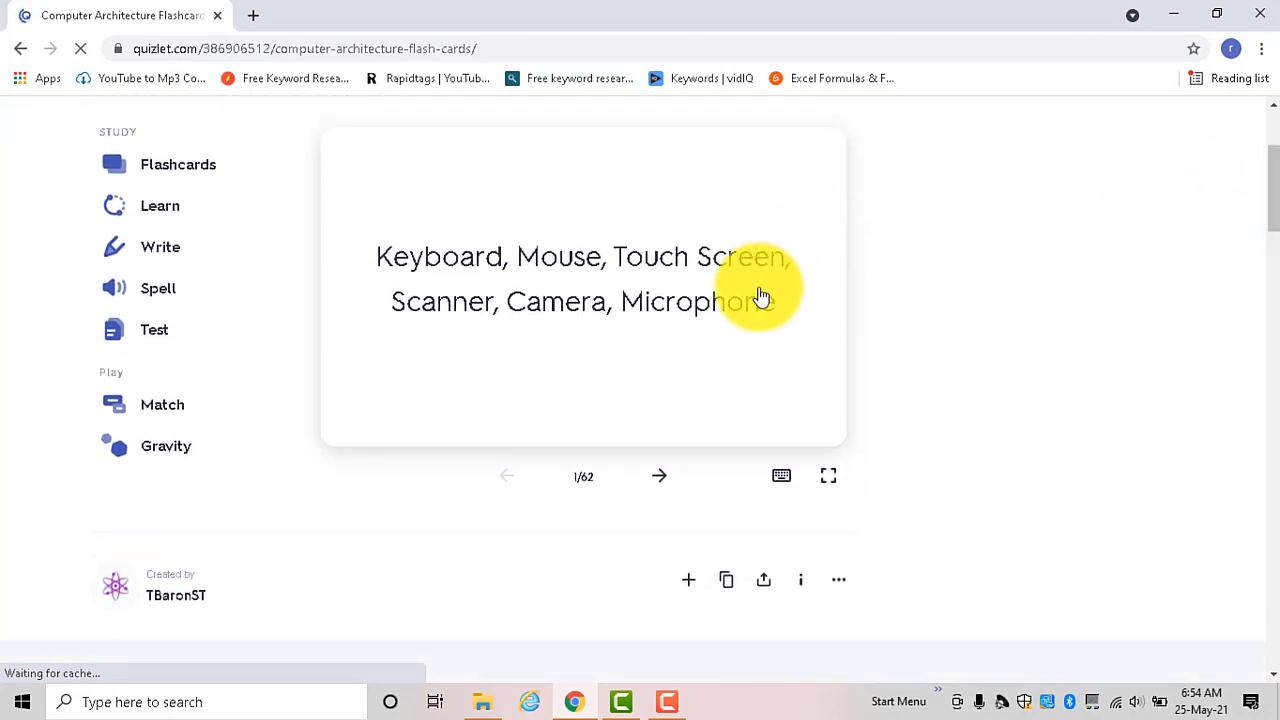
{"action": "left_click_drag", "start_coordinate": [1273, 200], "coordinate": [1273, 215]}
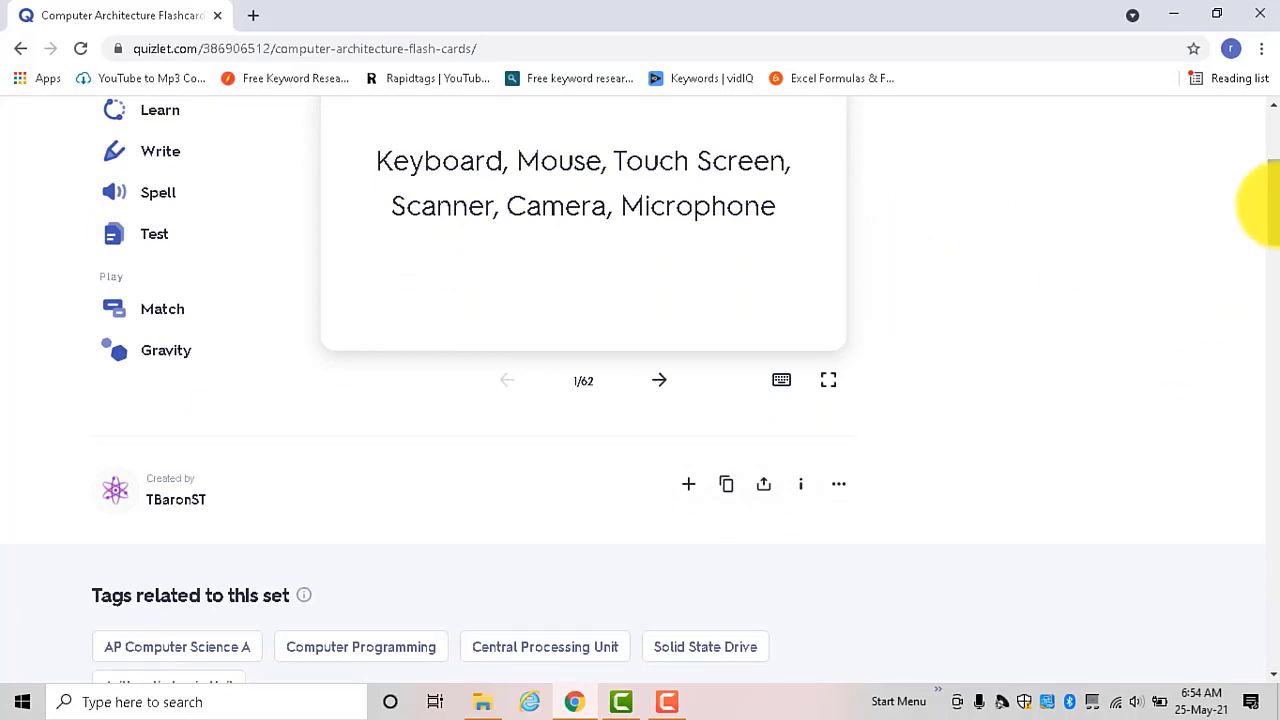
{"action": "left_click", "coordinate": [840, 490]}
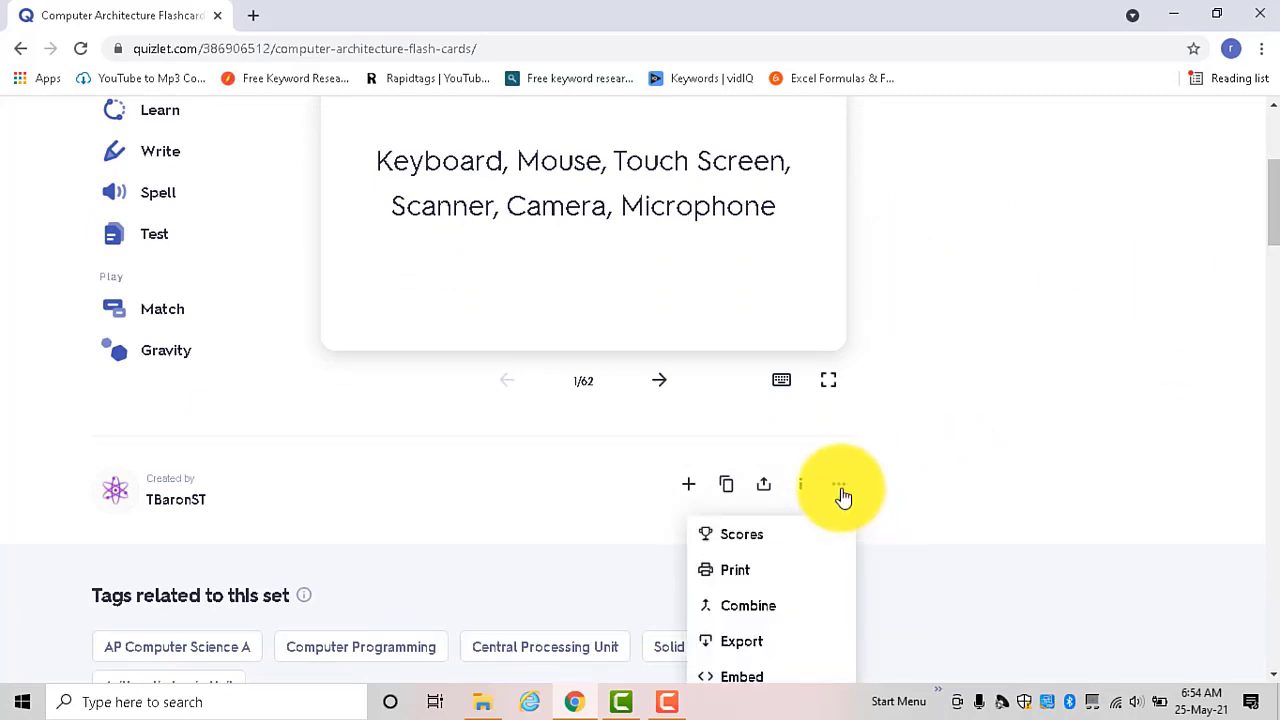
{"action": "left_click_drag", "start_coordinate": [1270, 234], "coordinate": [1266, 266]}
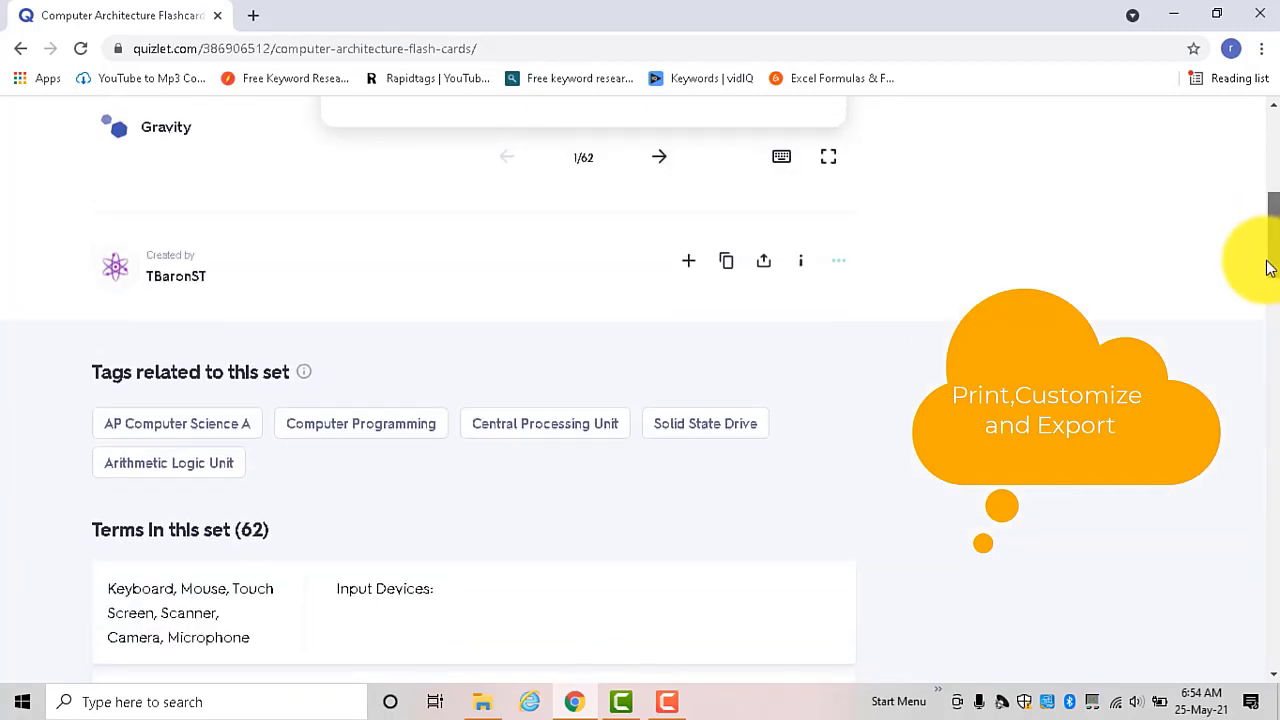
{"action": "left_click", "coordinate": [839, 261]}
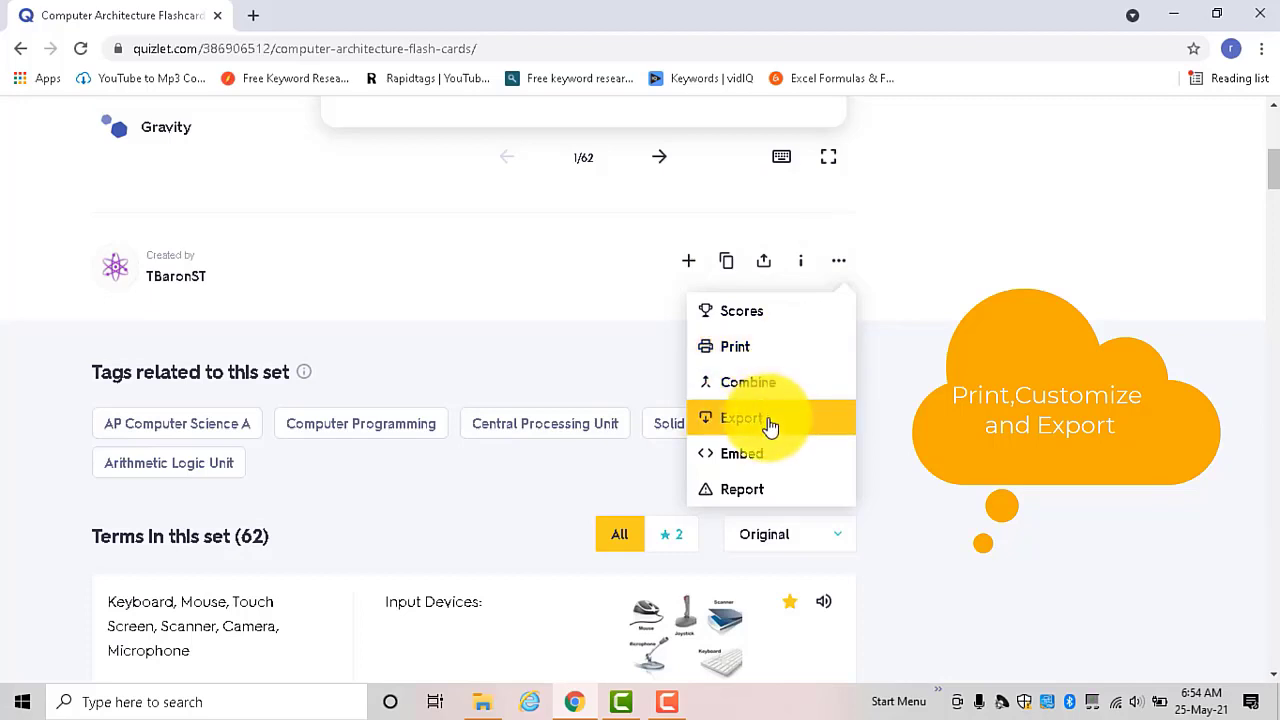
{"action": "left_click", "coordinate": [1037, 230]}
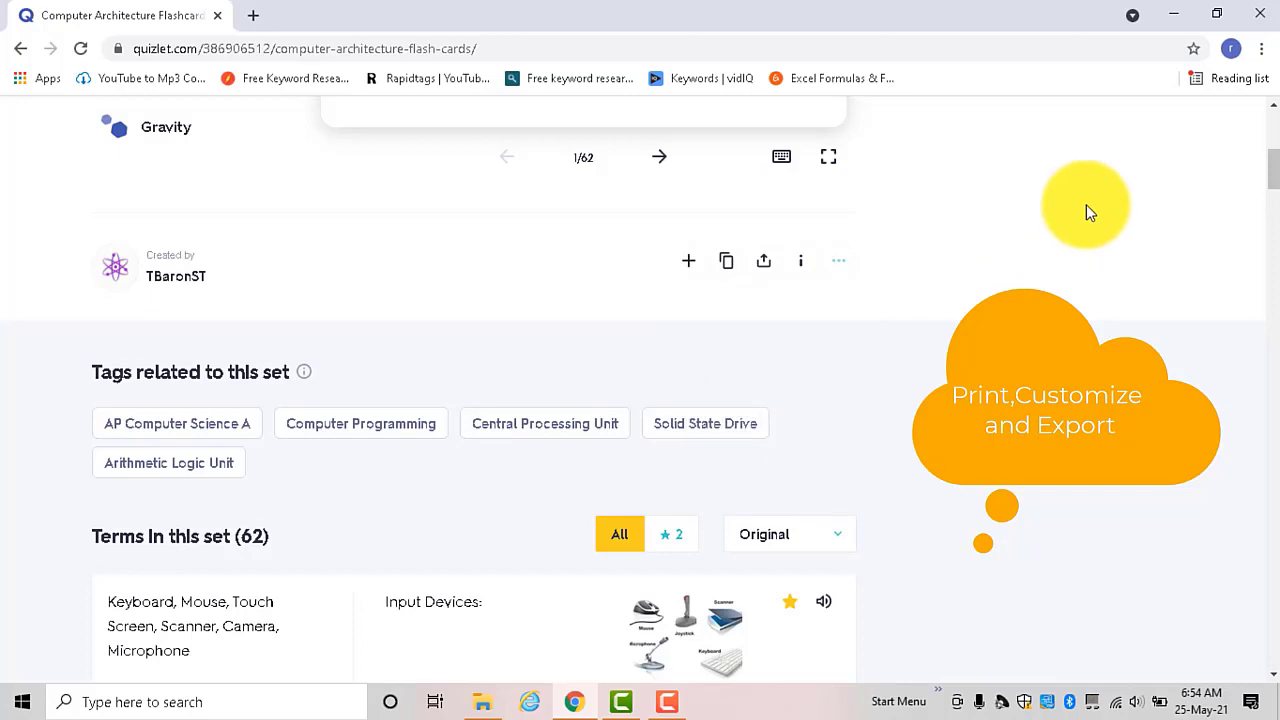
{"action": "scroll", "coordinate": [1275, 172], "scroll_direction": "up", "scroll_amount": 2}
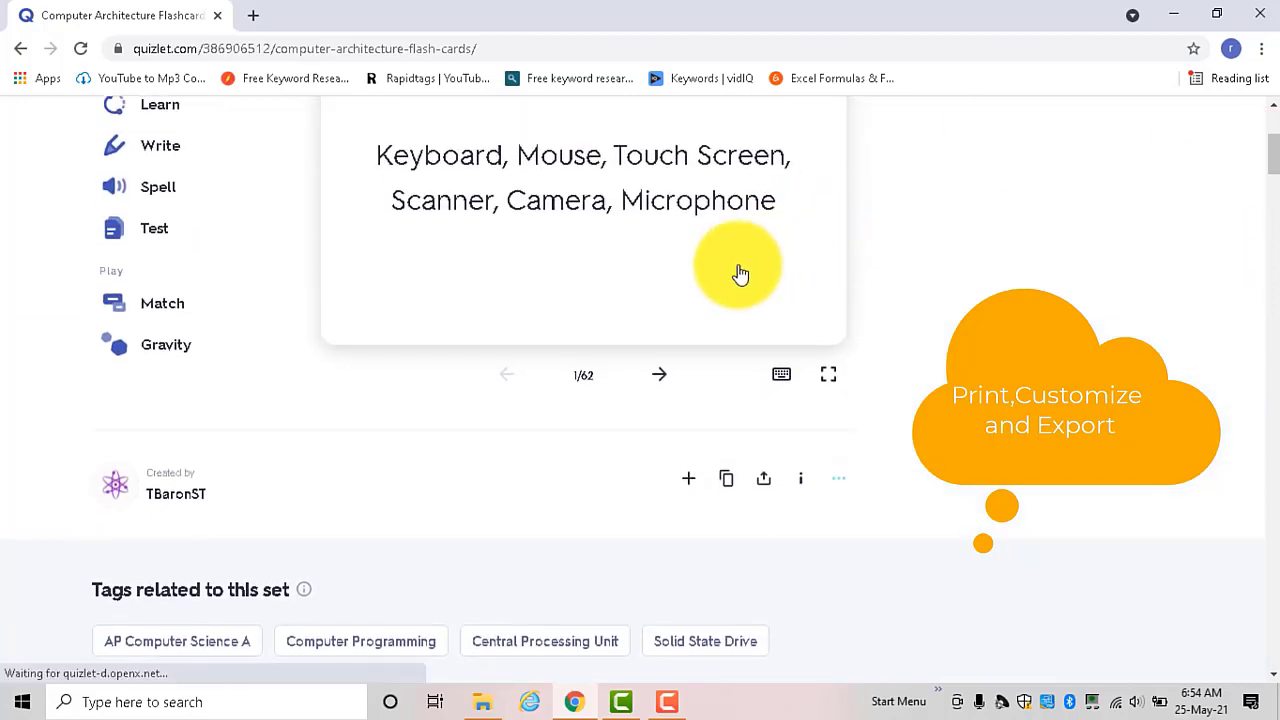
Customise the Computer Architecture set into a new editable 'Computer Architecture' study set draft
{"action": "left_click", "coordinate": [725, 490]}
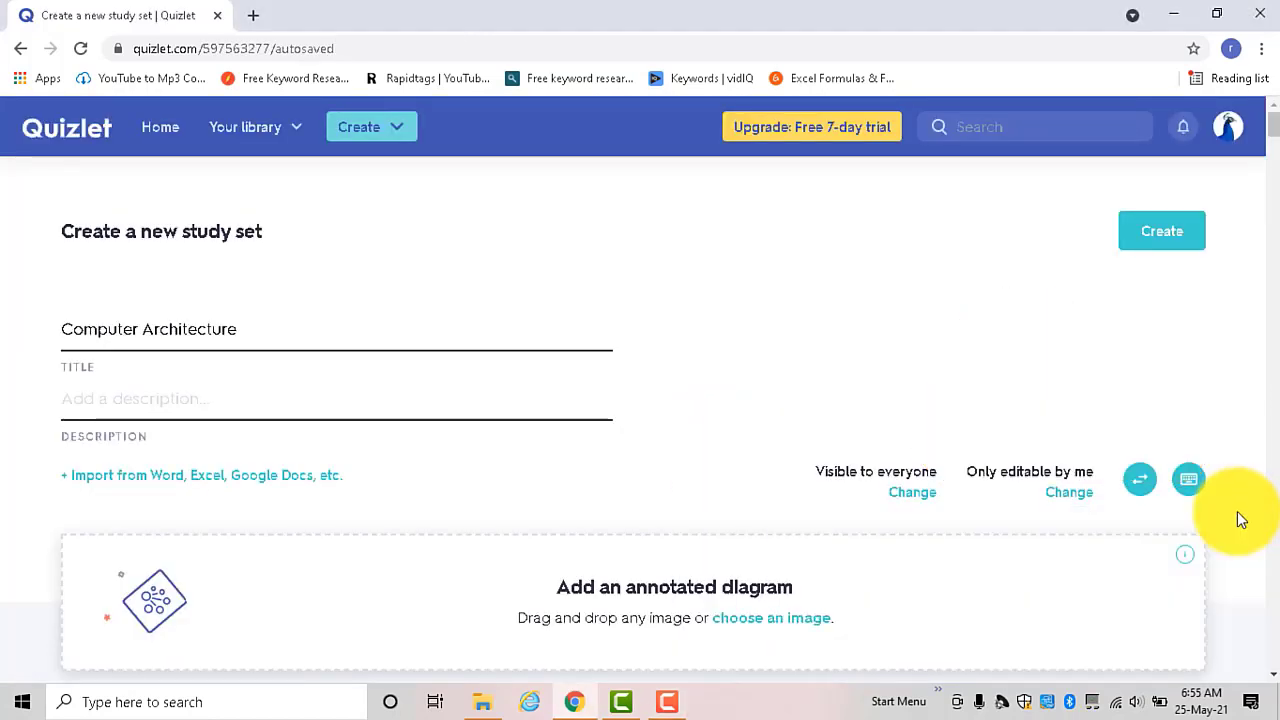